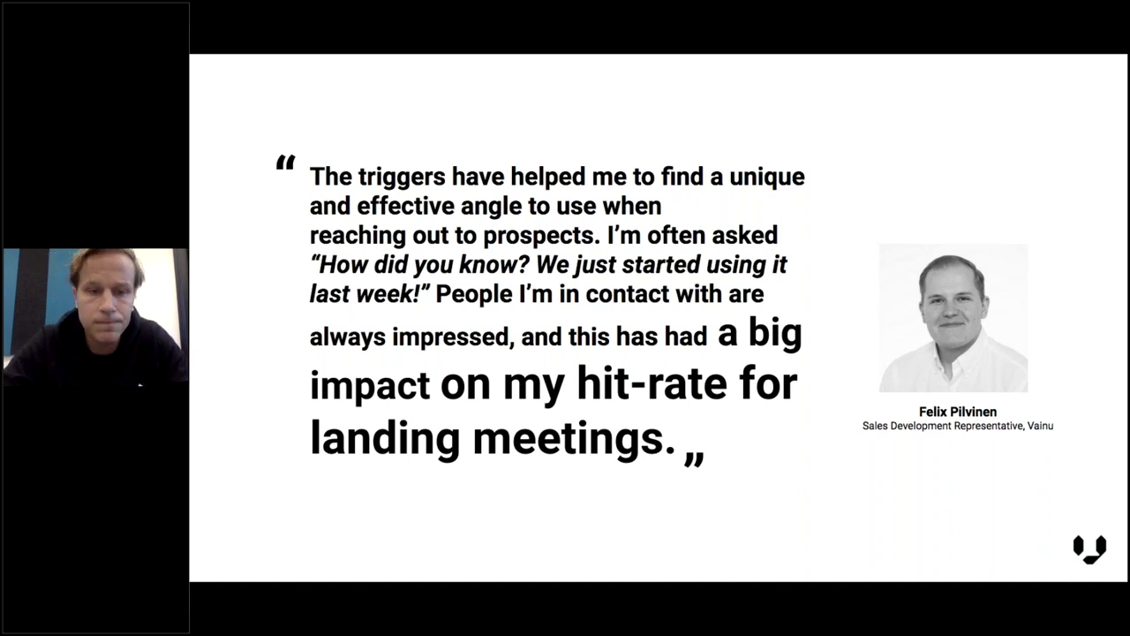
key(Right)
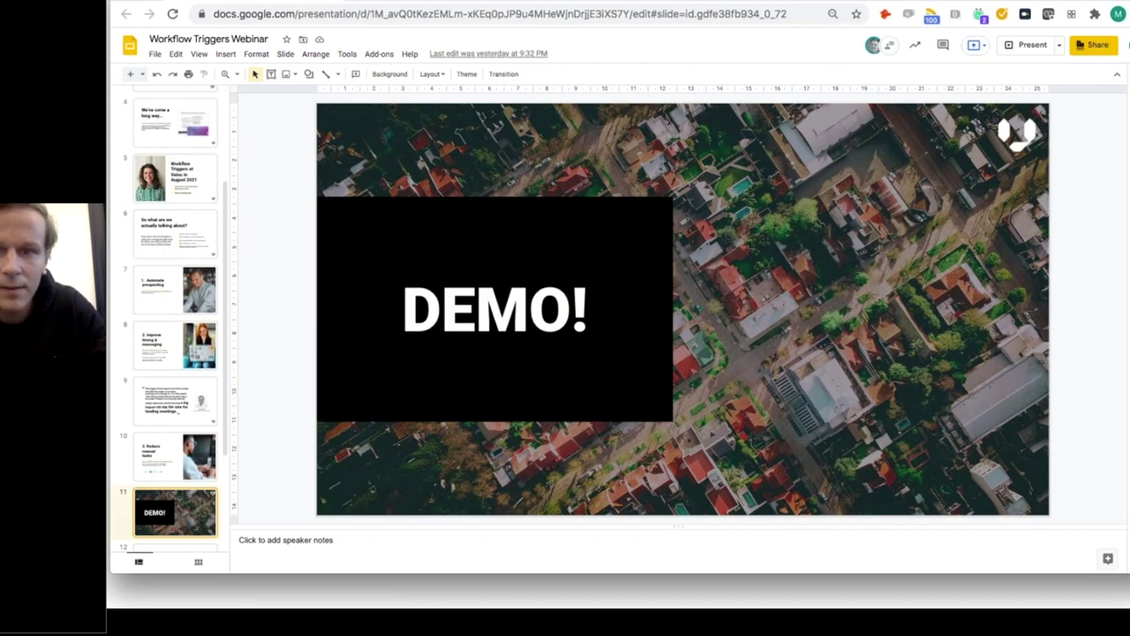
- Switch to the Ideal Customers Target List in Vainu and start a Vainu Custom Industry filter
key(ctrl+Tab)
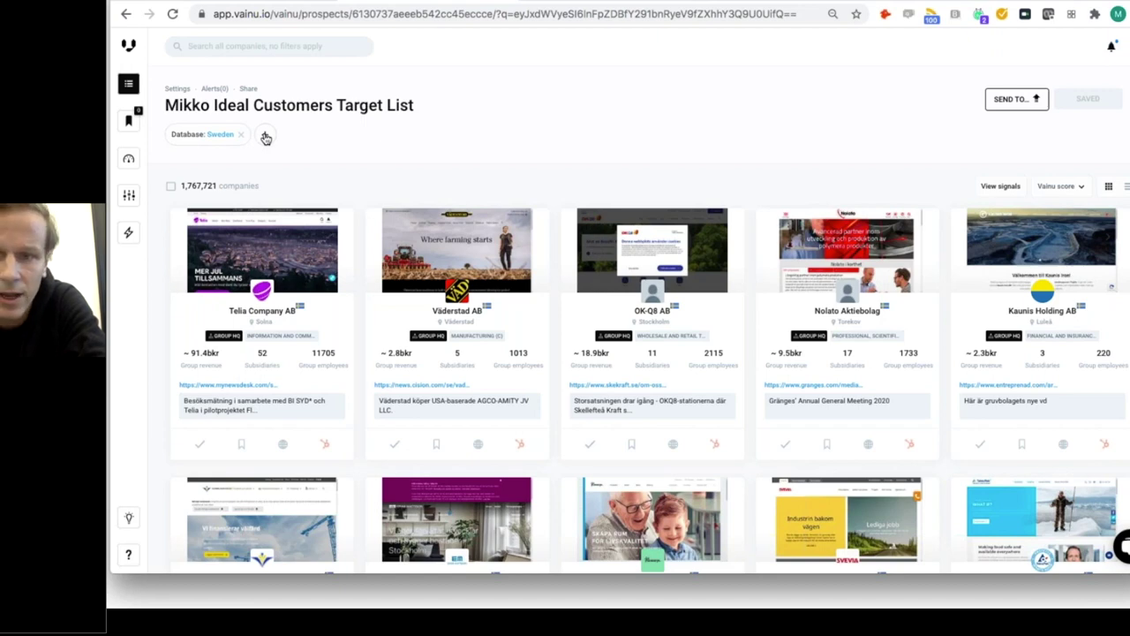
click(266, 136)
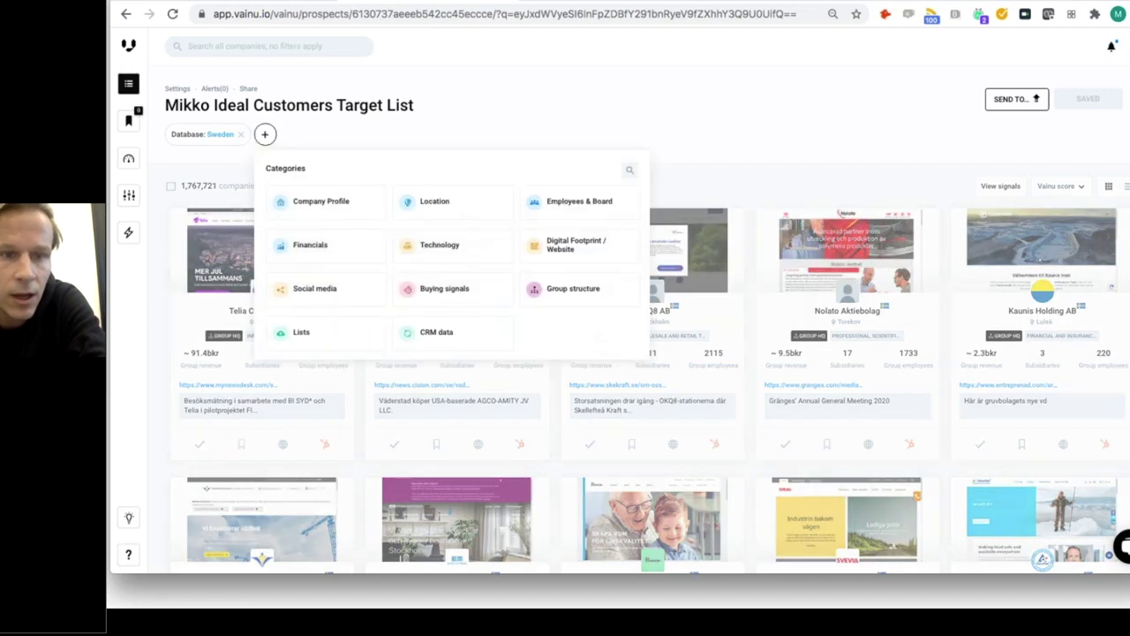
click(314, 198)
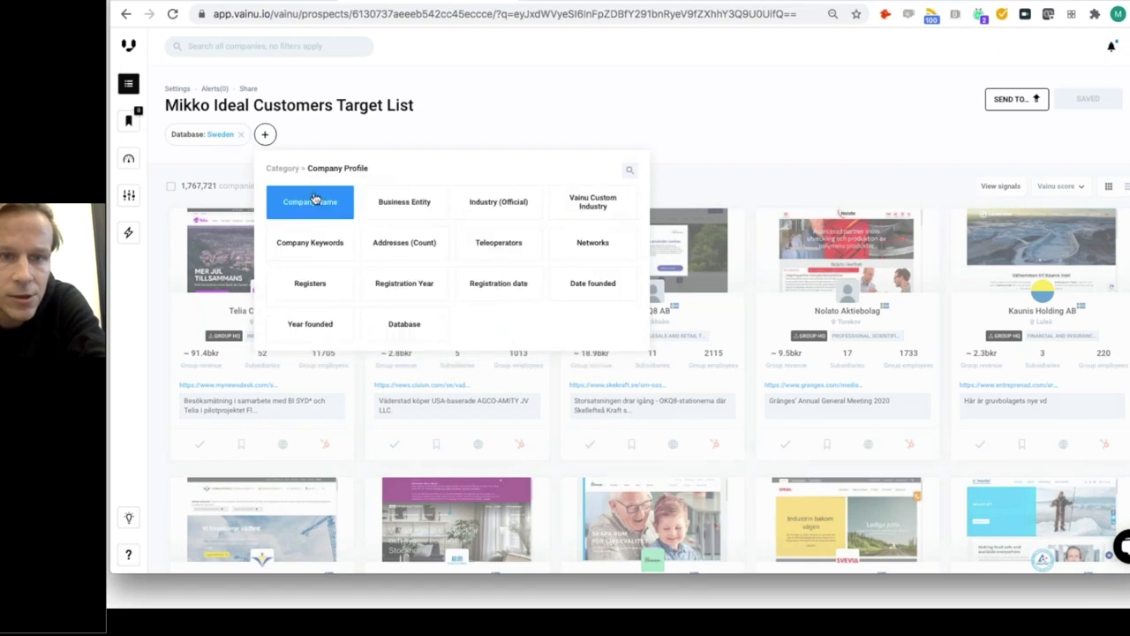
click(574, 205)
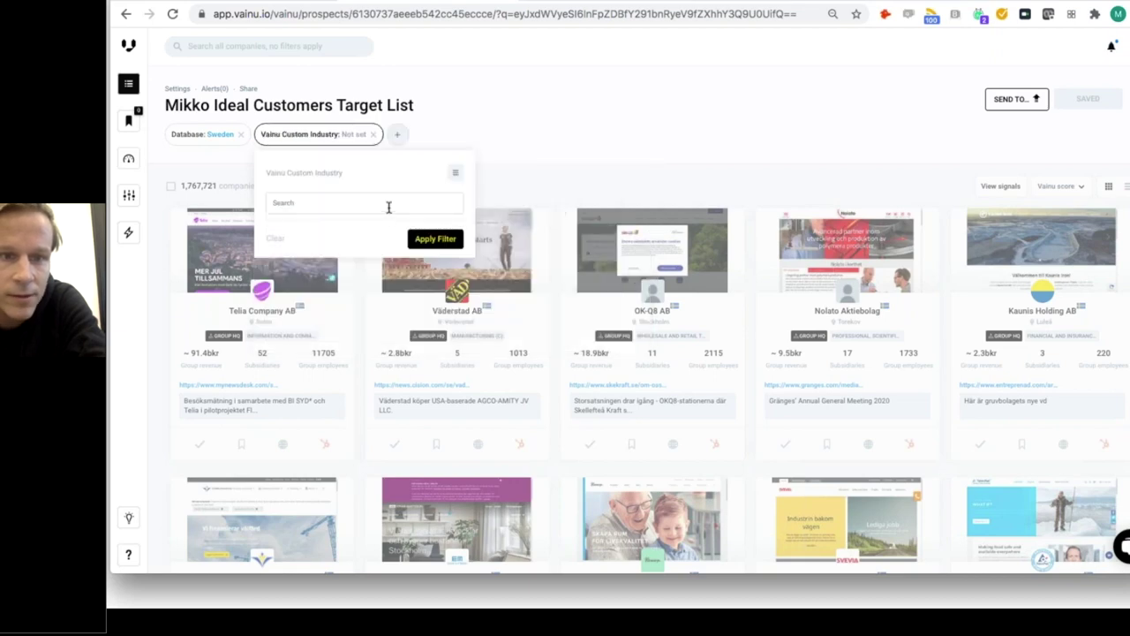
click(389, 205)
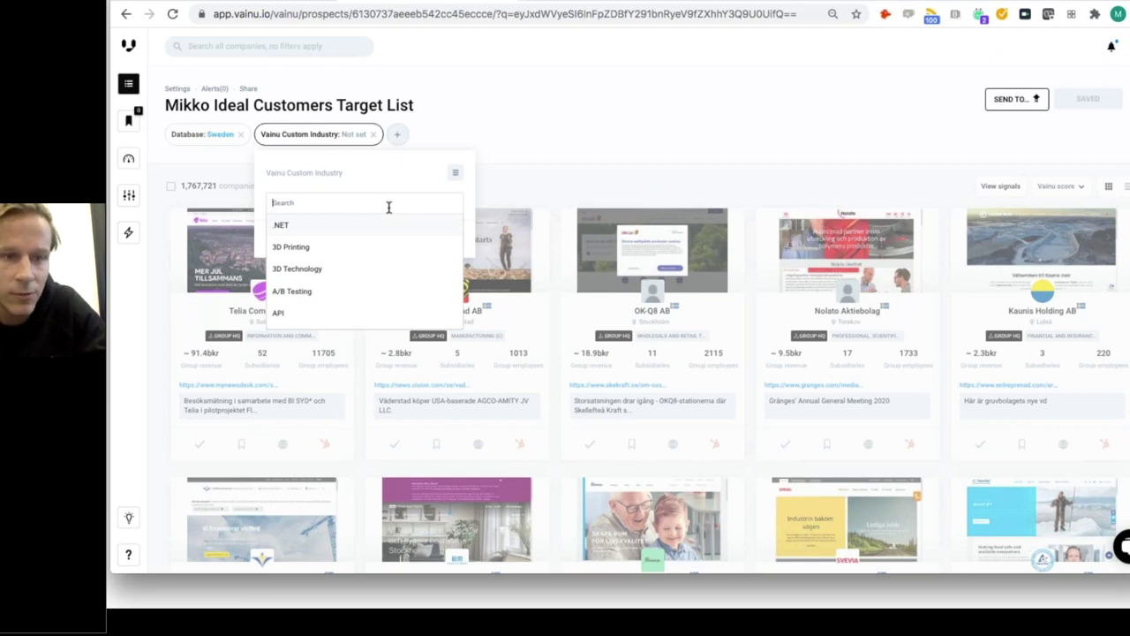
text(fin)
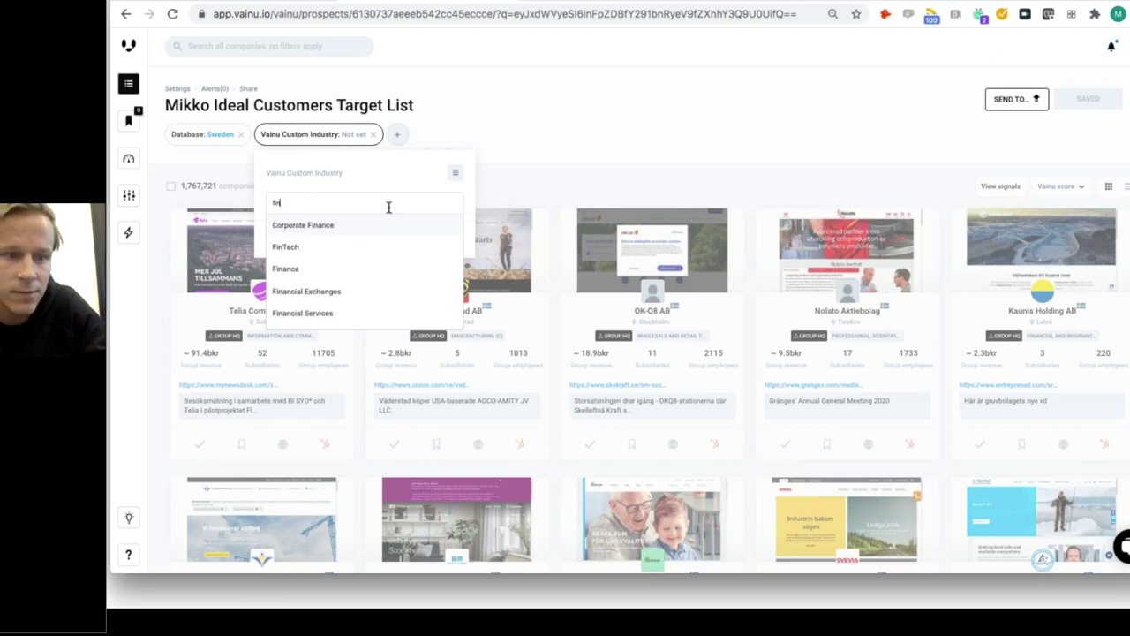
key(BackSpace)
key(BackSpace)
key(BackSpace)
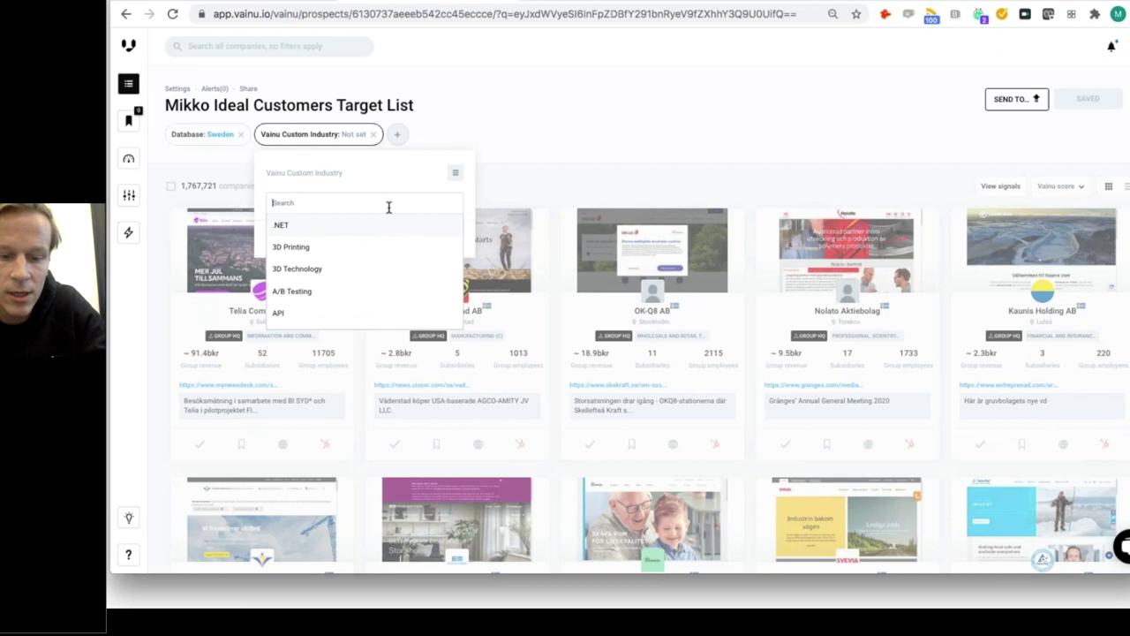
- Set the industry filter to require E-Commerce combined with any of Beauty, Home Decor or Jewelry, and apply it
text(e-)
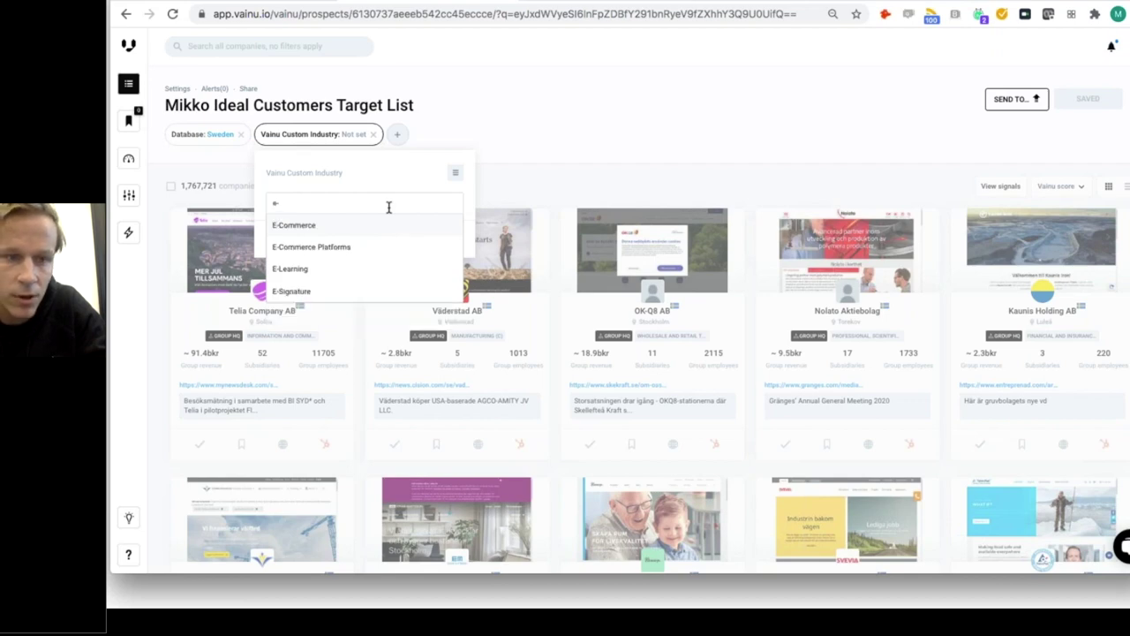
click(367, 227)
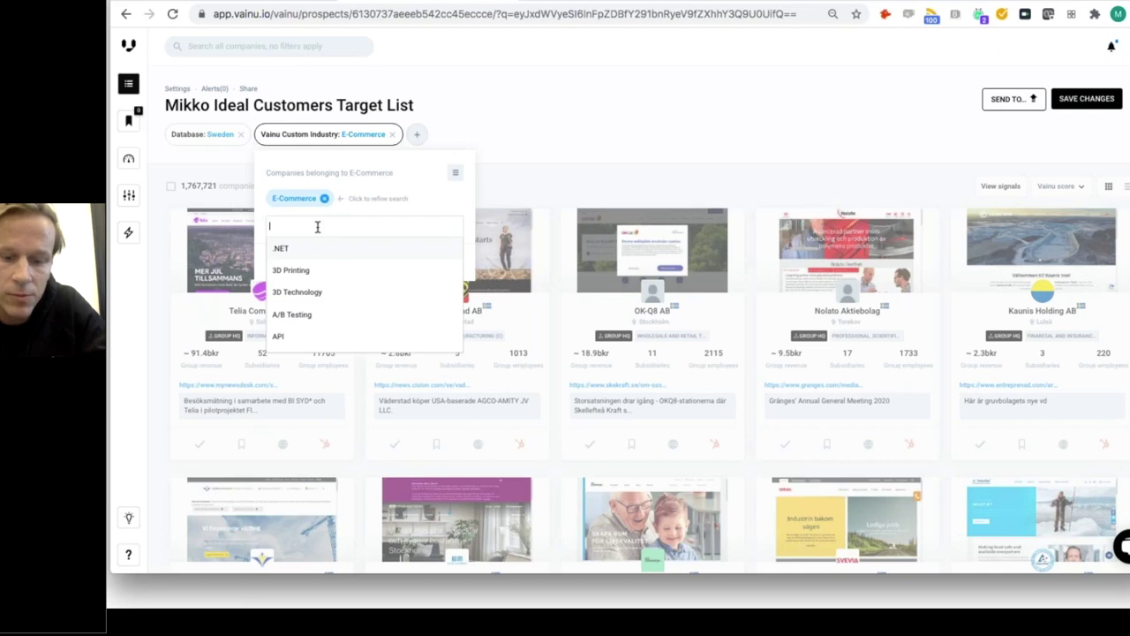
text(bea)
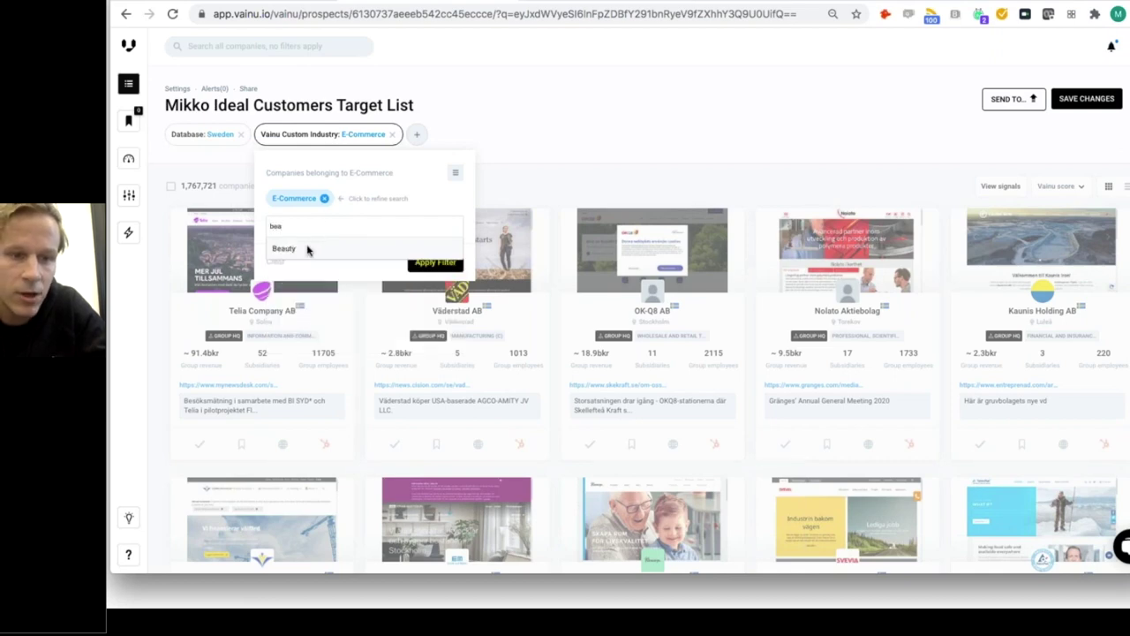
click(307, 249)
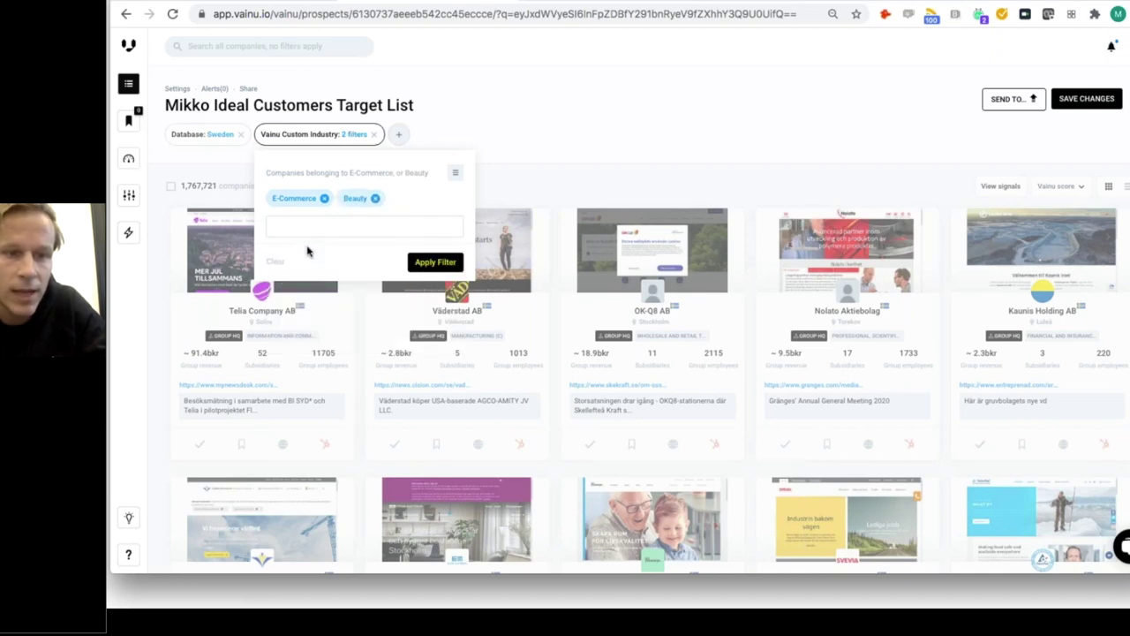
text(home)
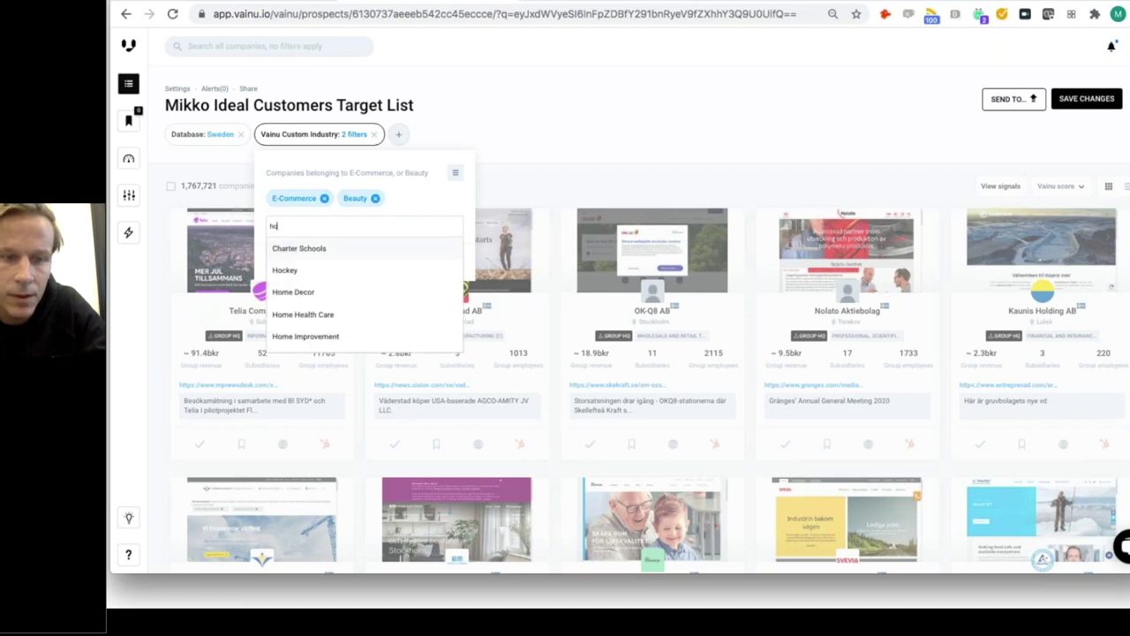
click(294, 248)
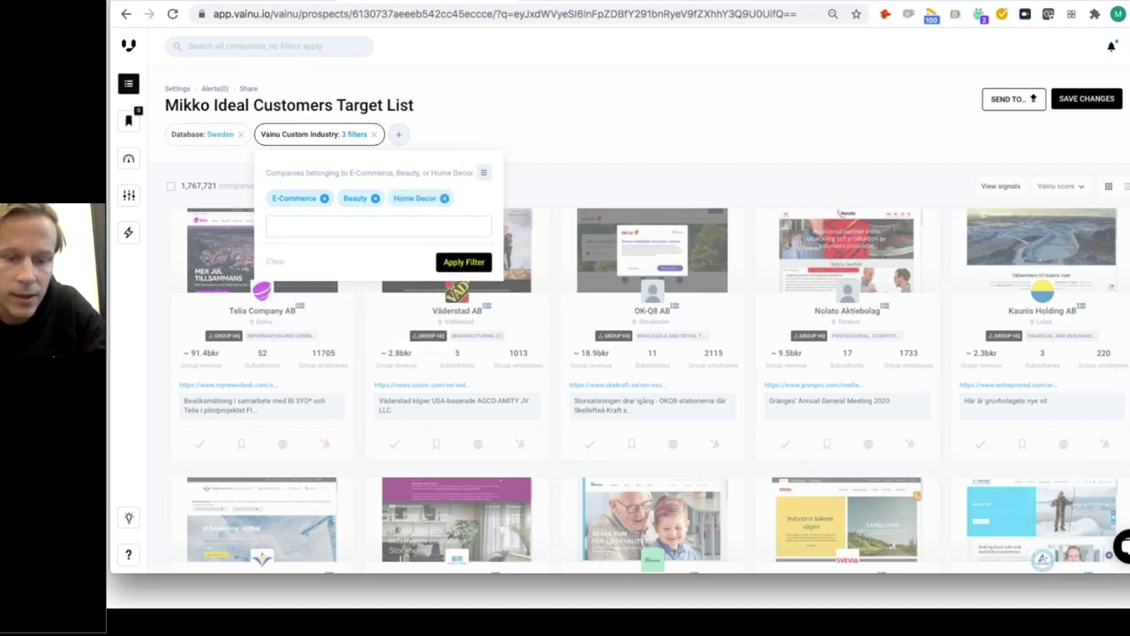
text(jew)
click(293, 248)
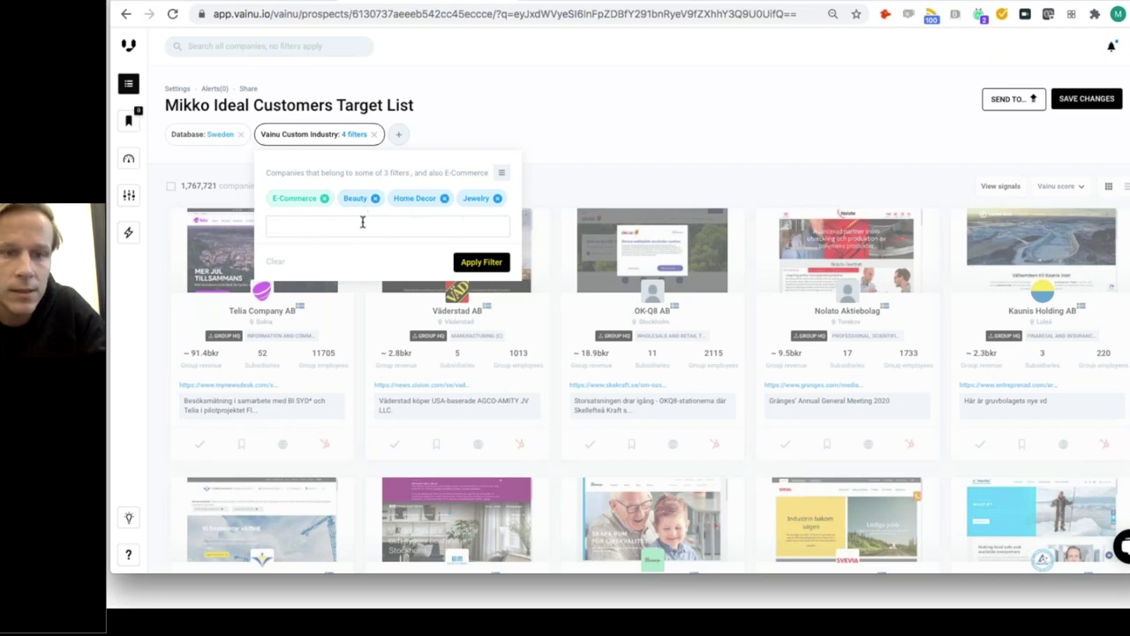
click(494, 113)
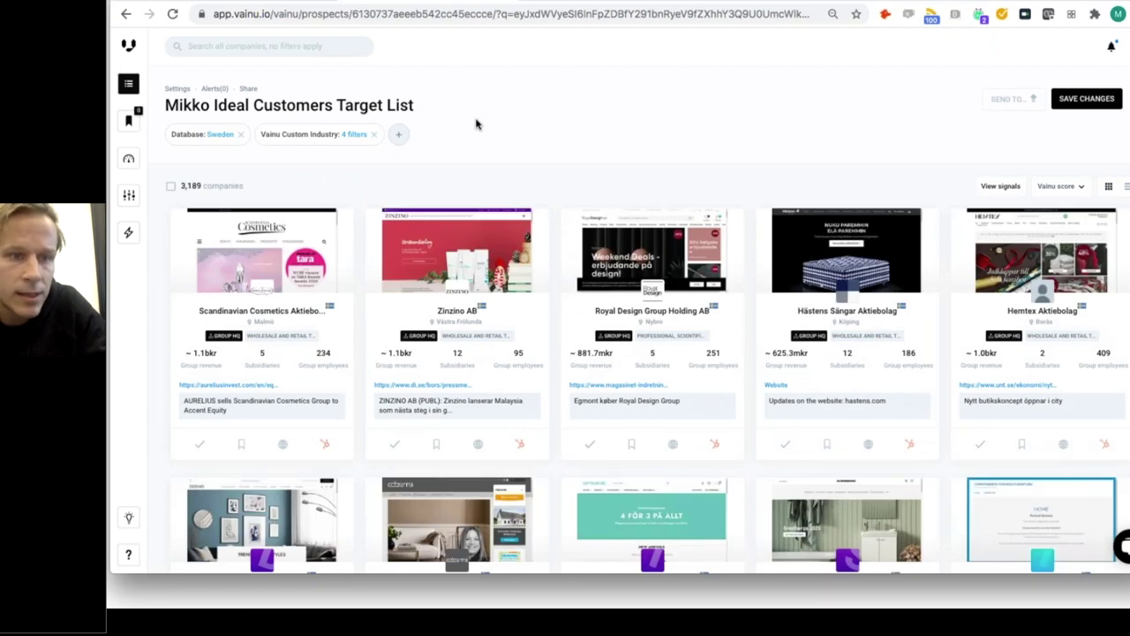
- Add a Revenue filter from the Financials category with a minimum of 15M and apply it
click(399, 137)
click(469, 242)
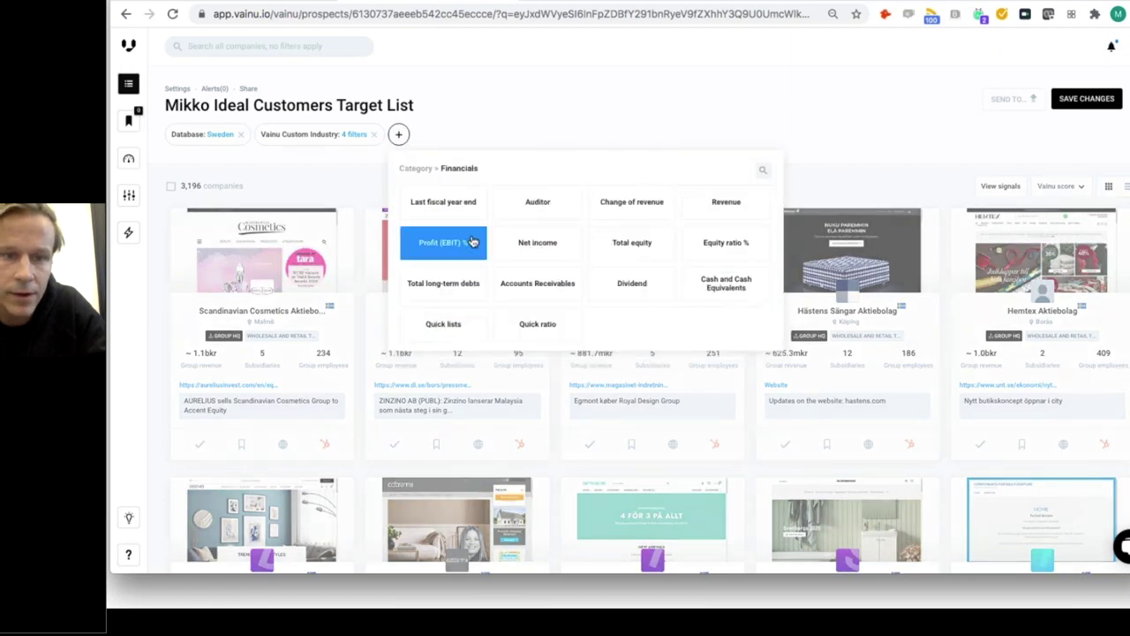
click(725, 201)
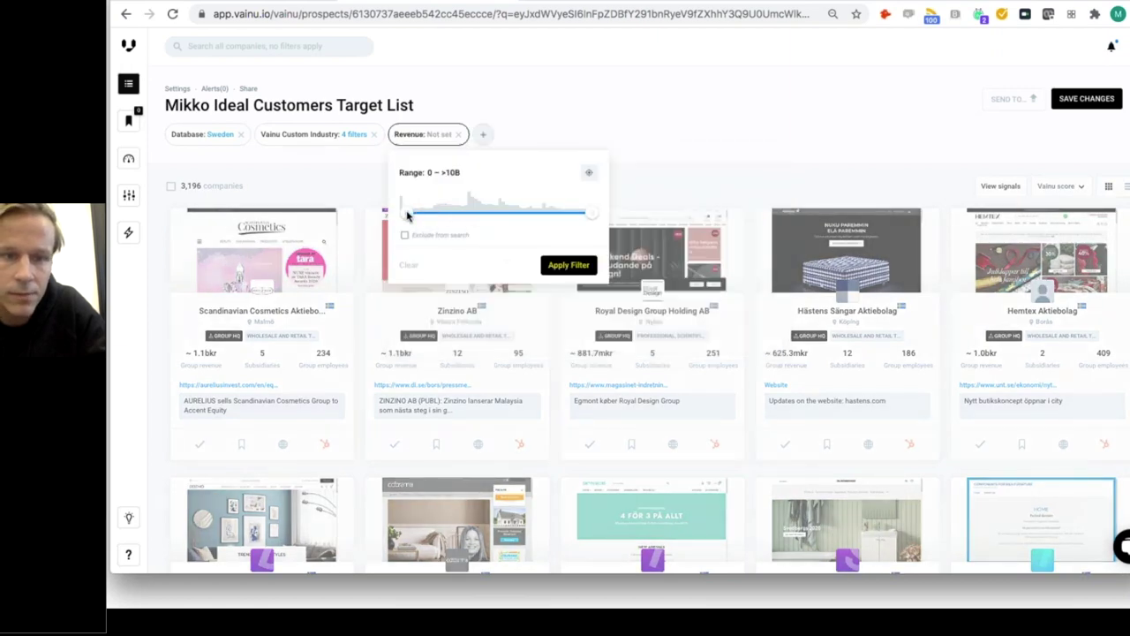
drag(407, 215, 500, 216)
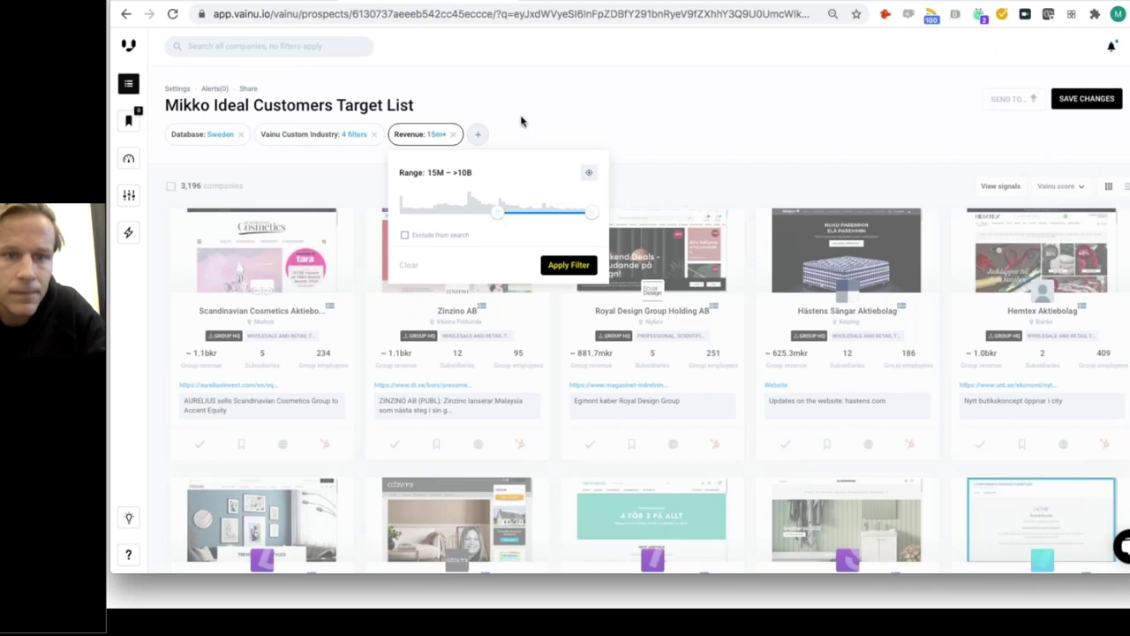
click(522, 119)
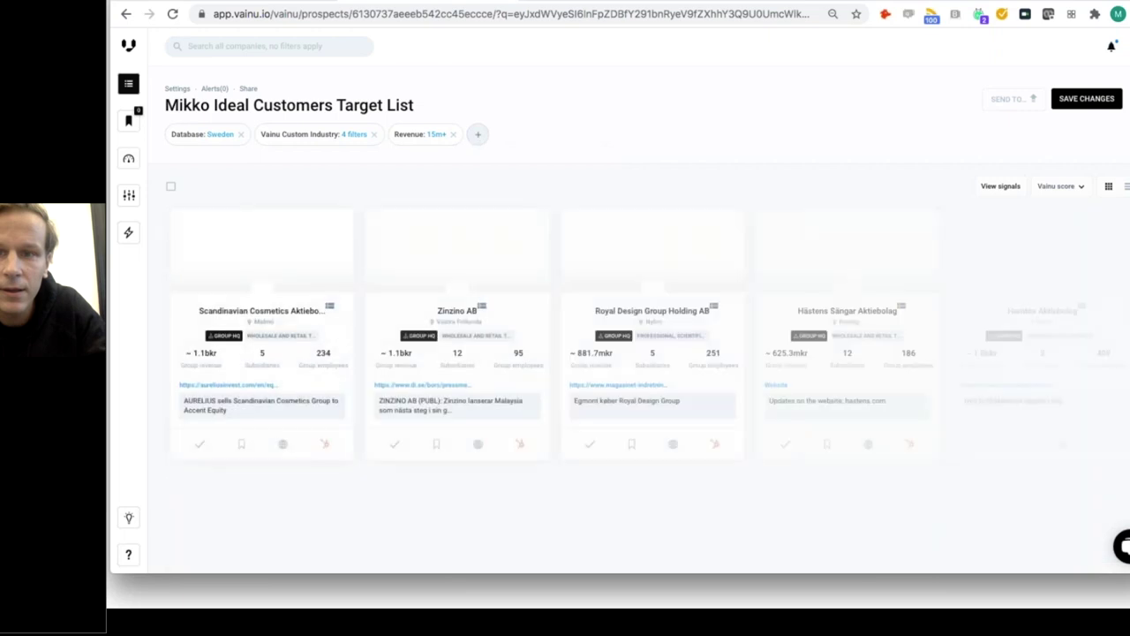
- Add a map filter with a rectangular area covering Gothenburg to Jönköping, and save the target list
click(478, 134)
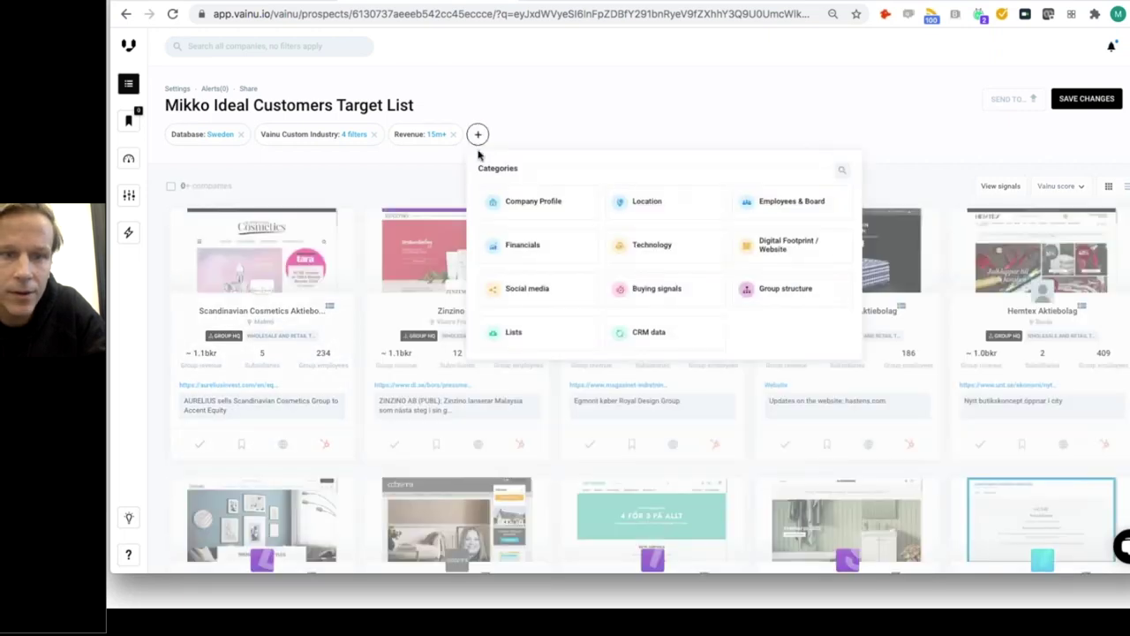
click(654, 198)
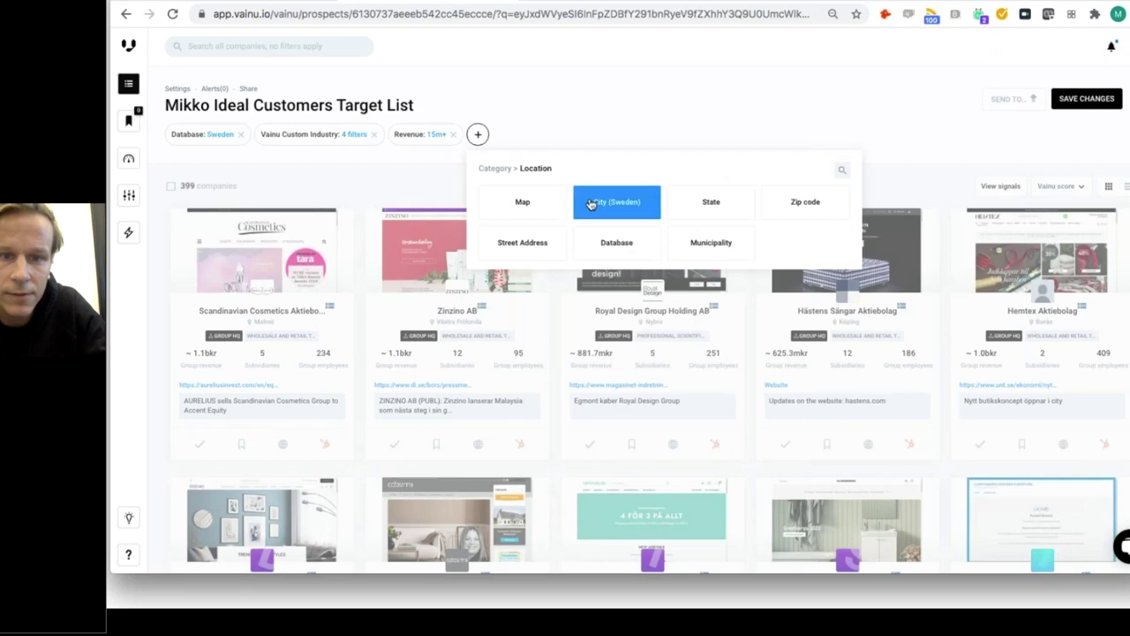
click(510, 204)
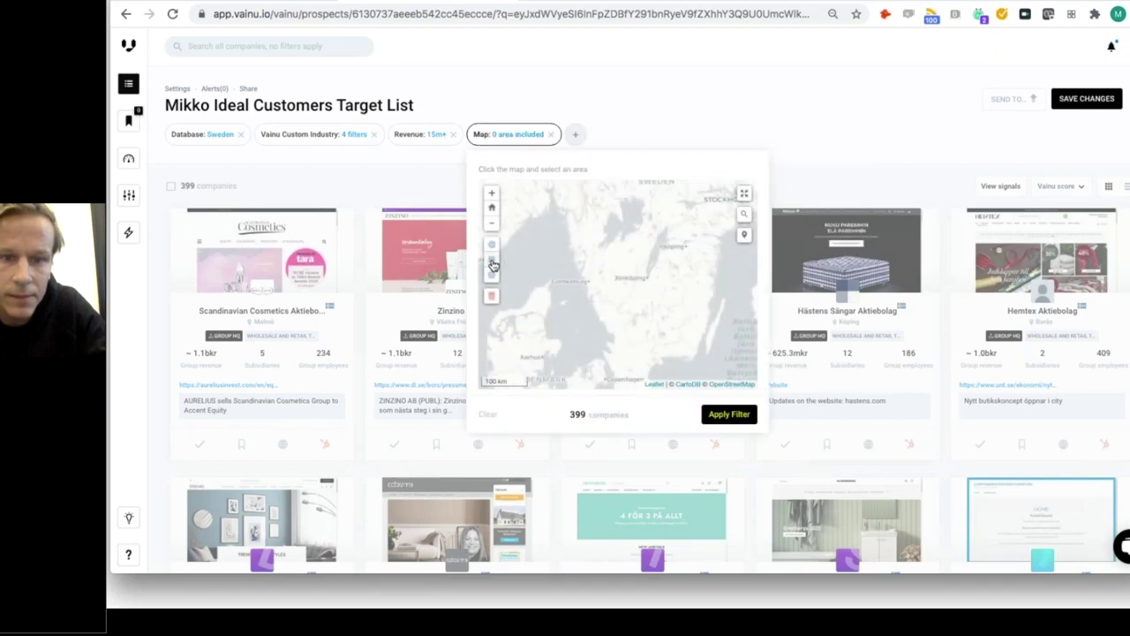
click(492, 259)
drag(555, 255, 660, 303)
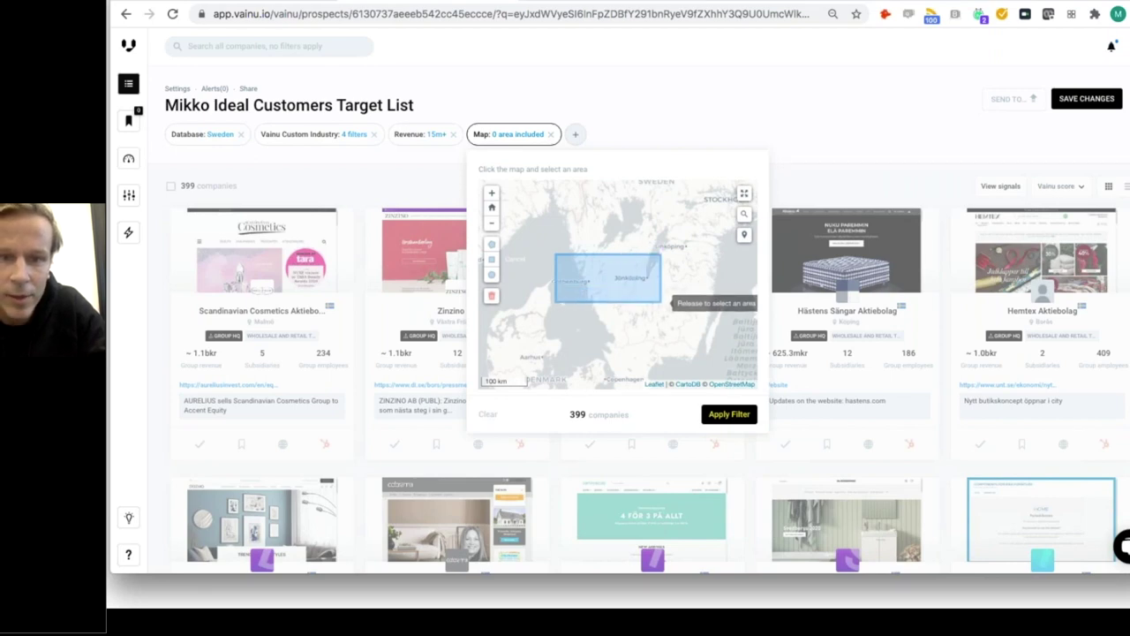
drag(660, 303, 660, 303)
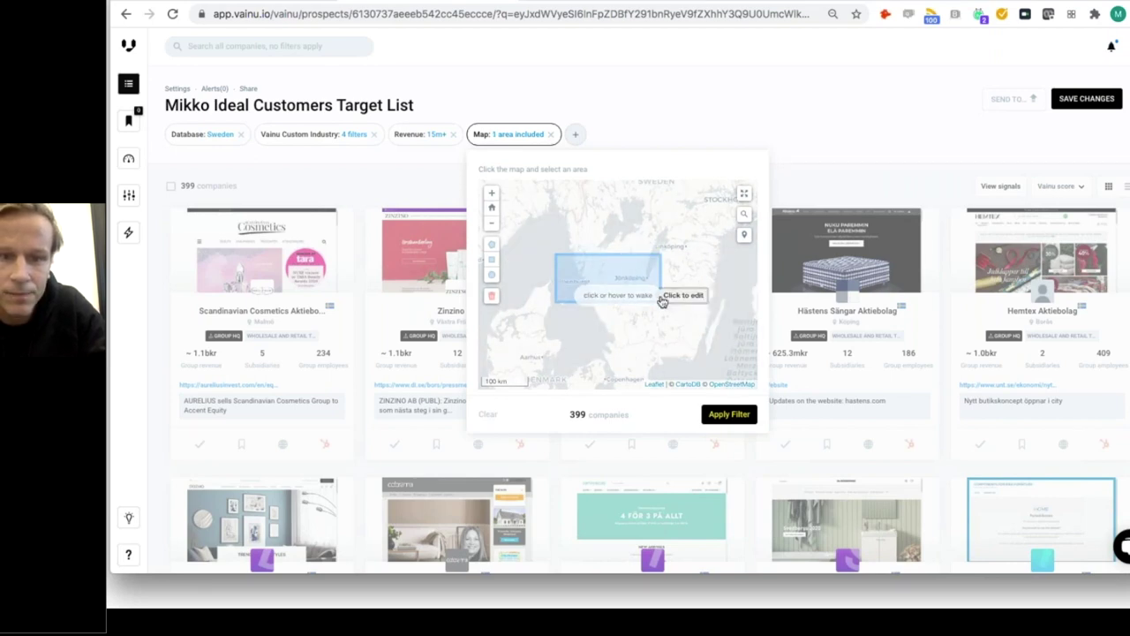
click(660, 90)
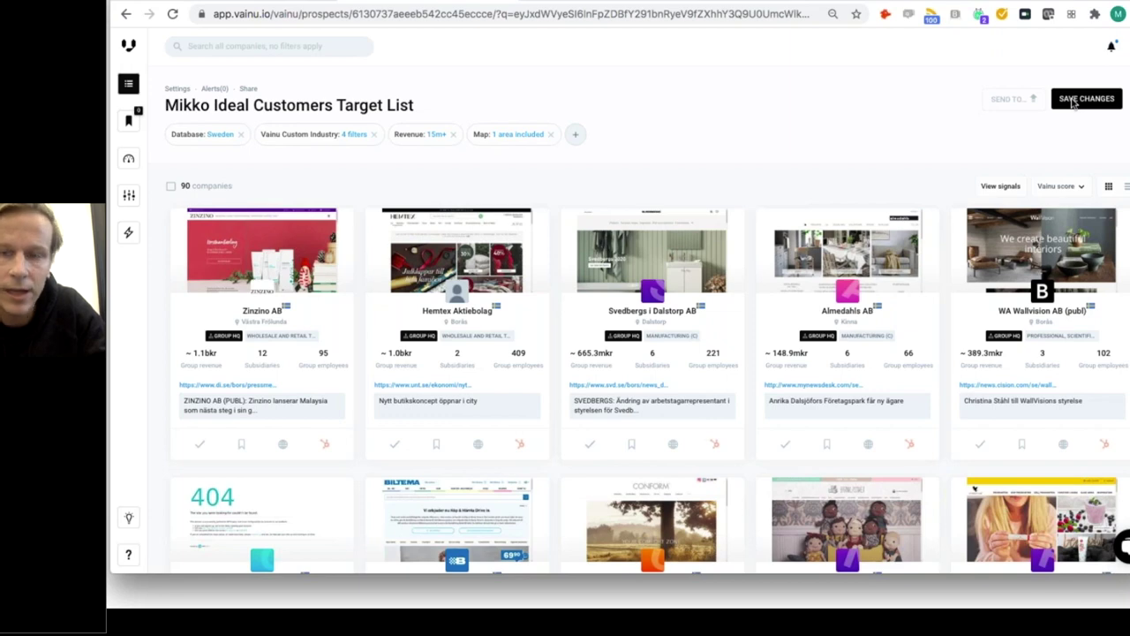
click(1073, 101)
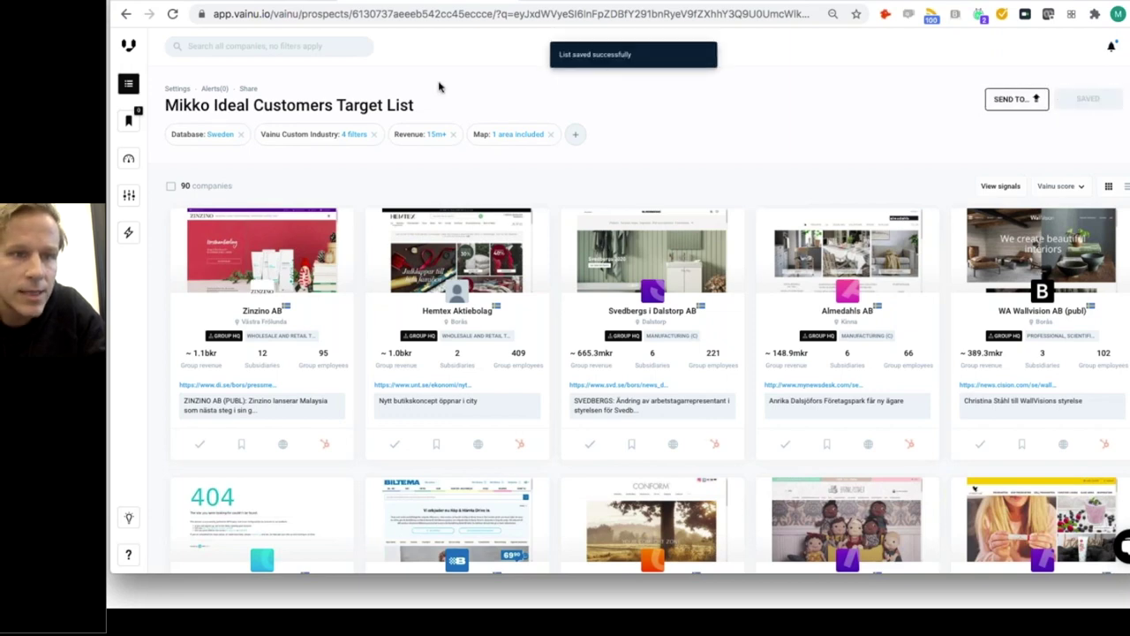
- Create a new workflow trigger with the saved Ideal Customers Target List as its source
click(130, 232)
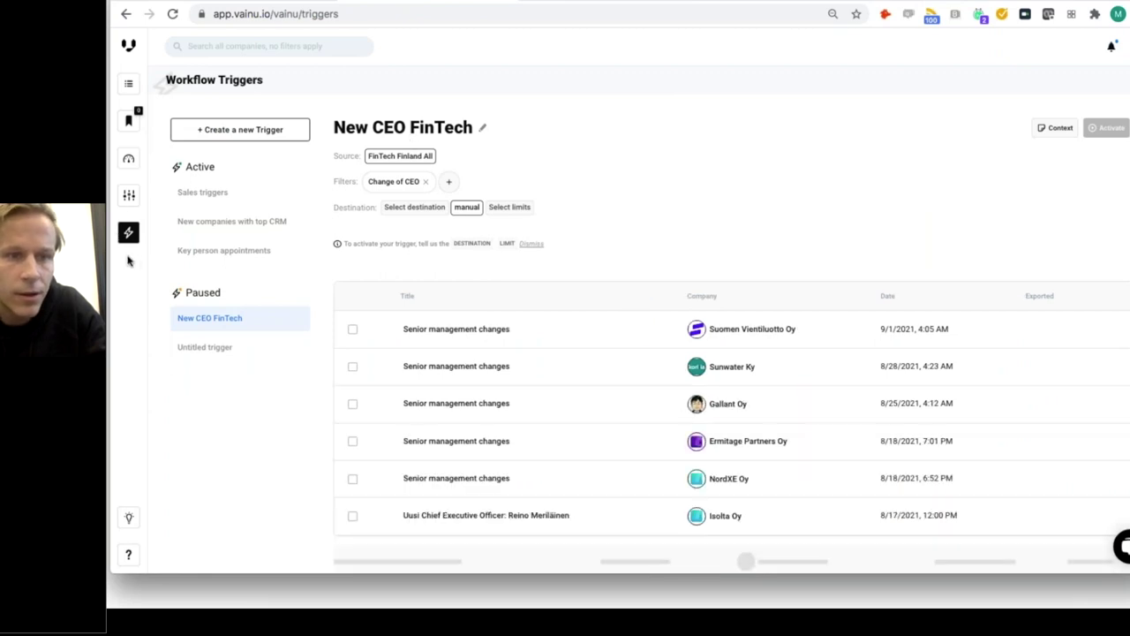
click(248, 130)
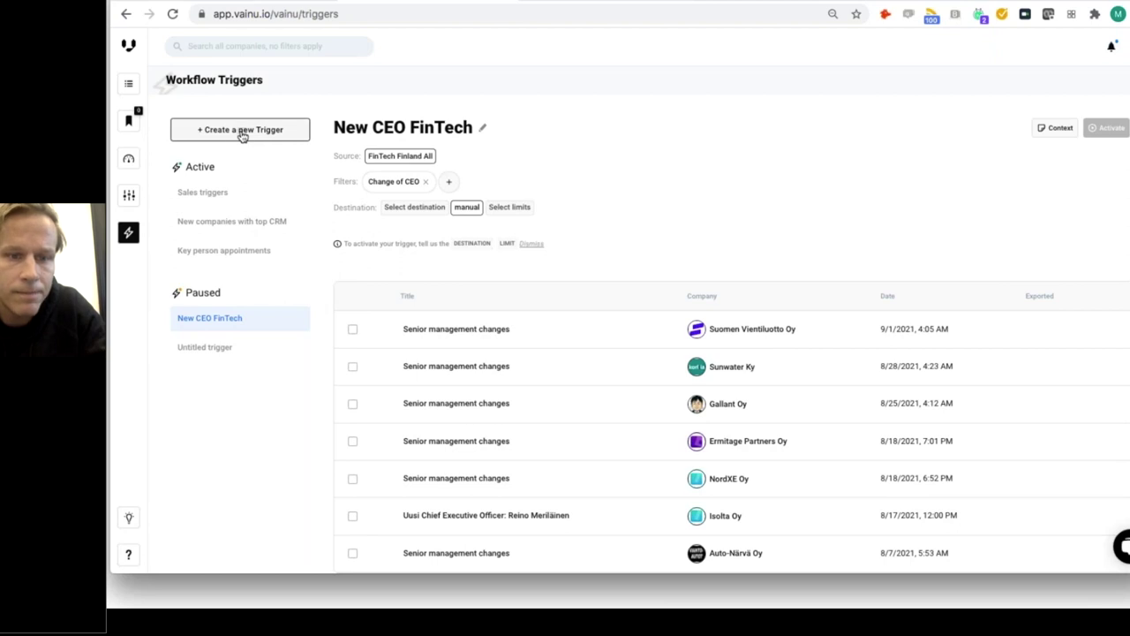
click(380, 157)
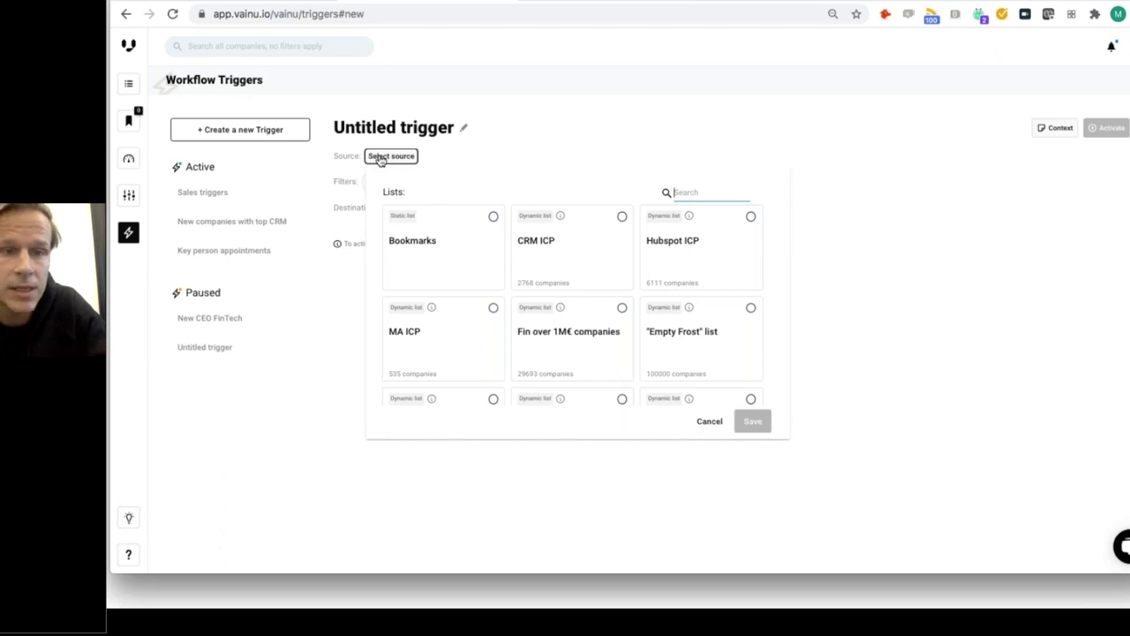
text(mikko)
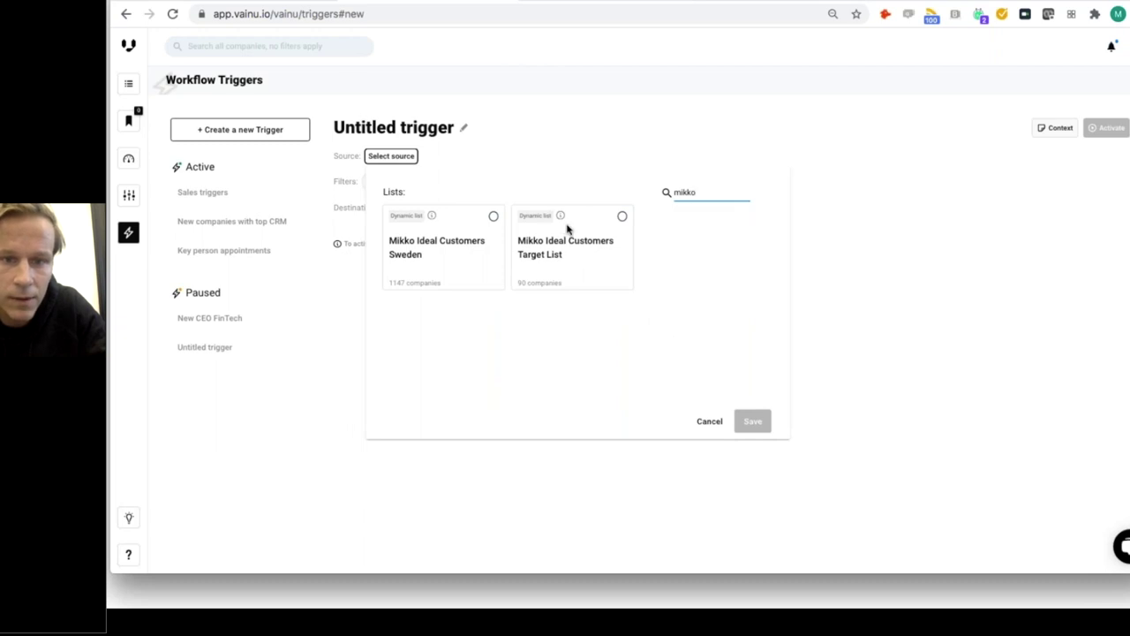
click(622, 217)
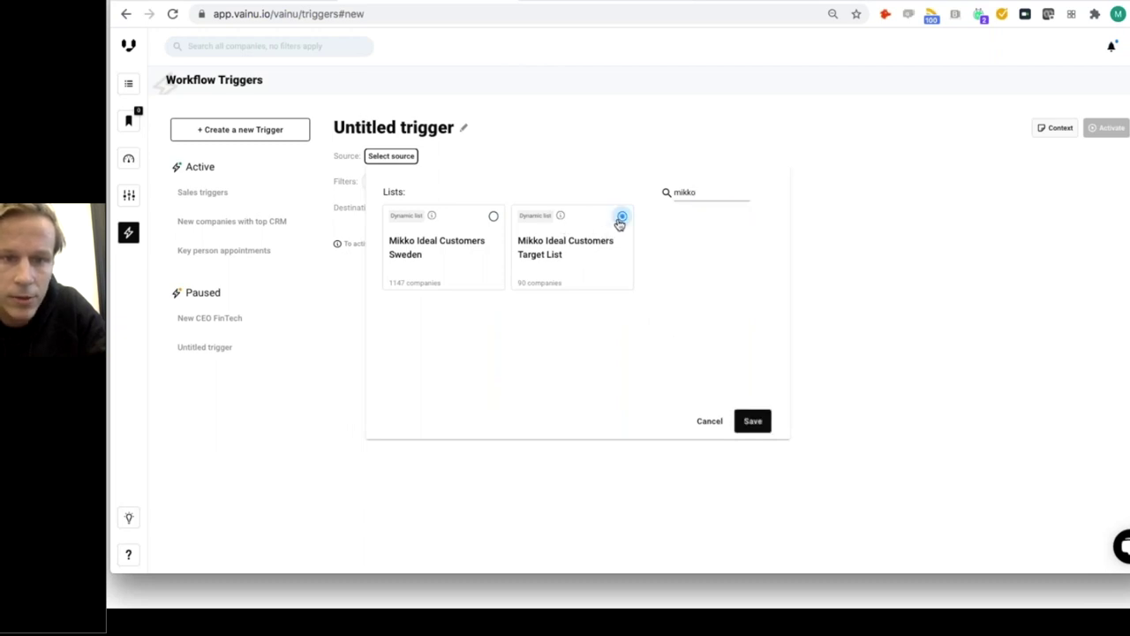
click(750, 422)
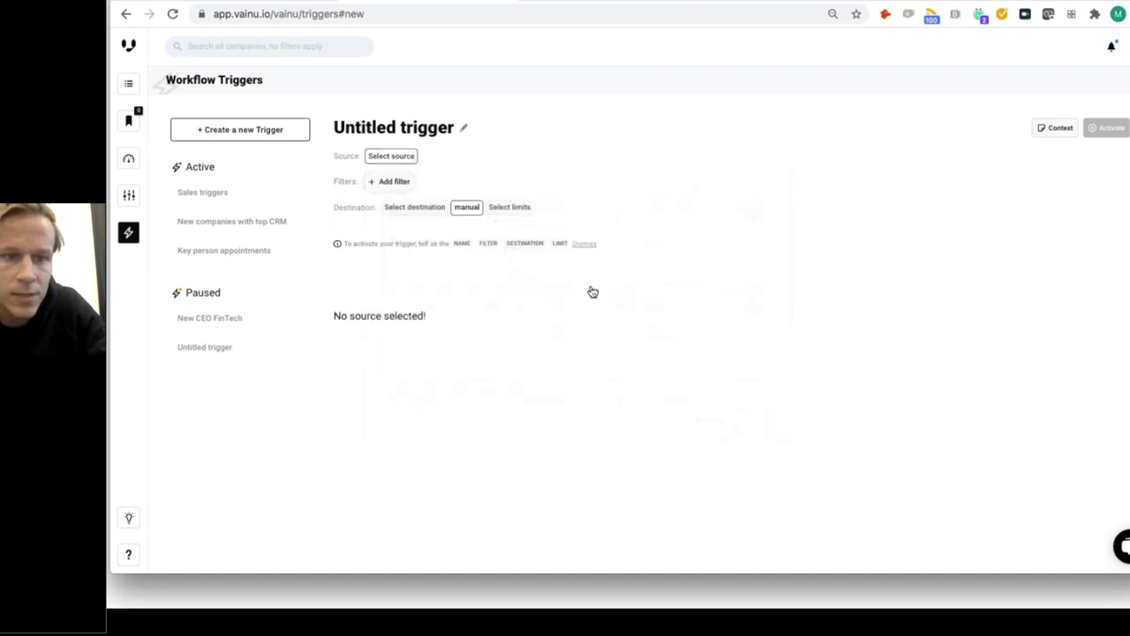
- Add a filter to the trigger that tracks new companies in the target group, and save it
click(389, 181)
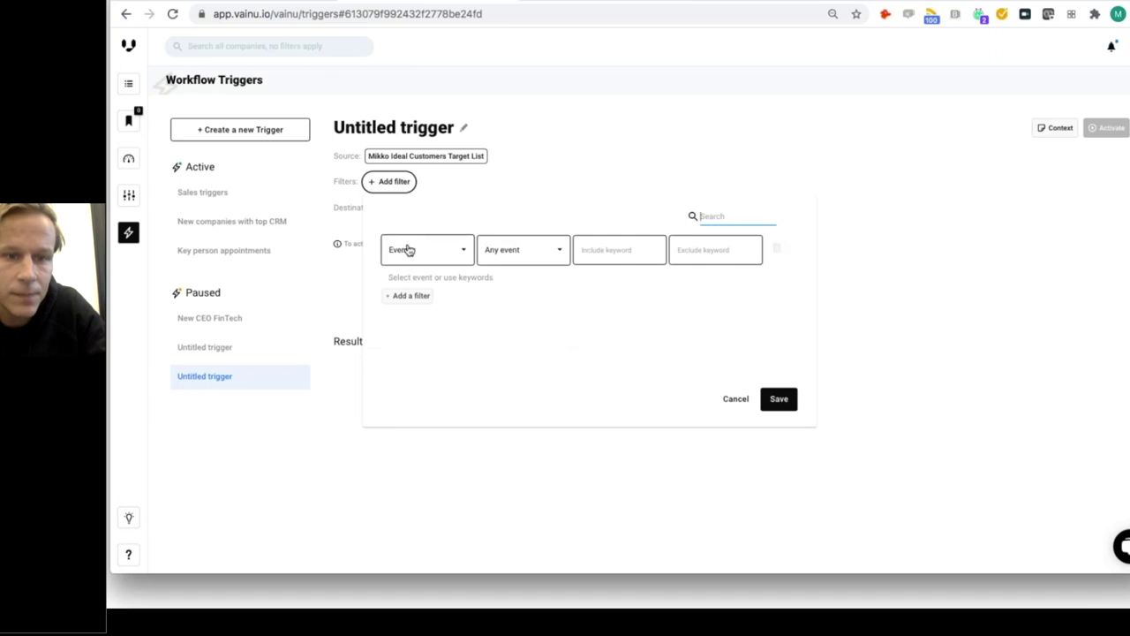
click(407, 250)
mouse_move(462, 362)
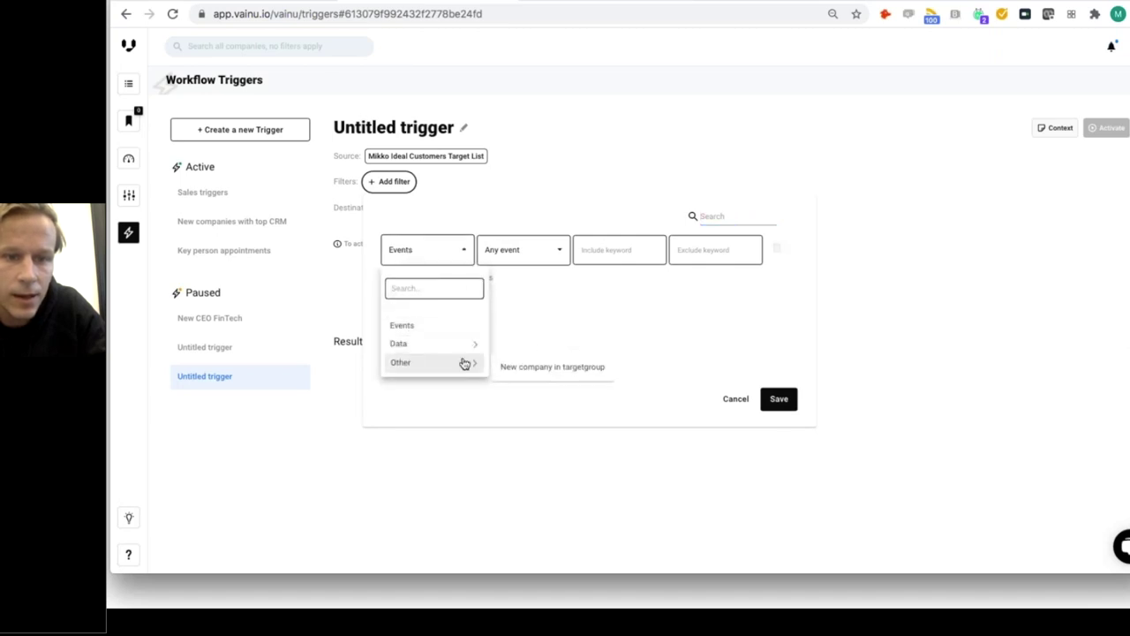
click(553, 368)
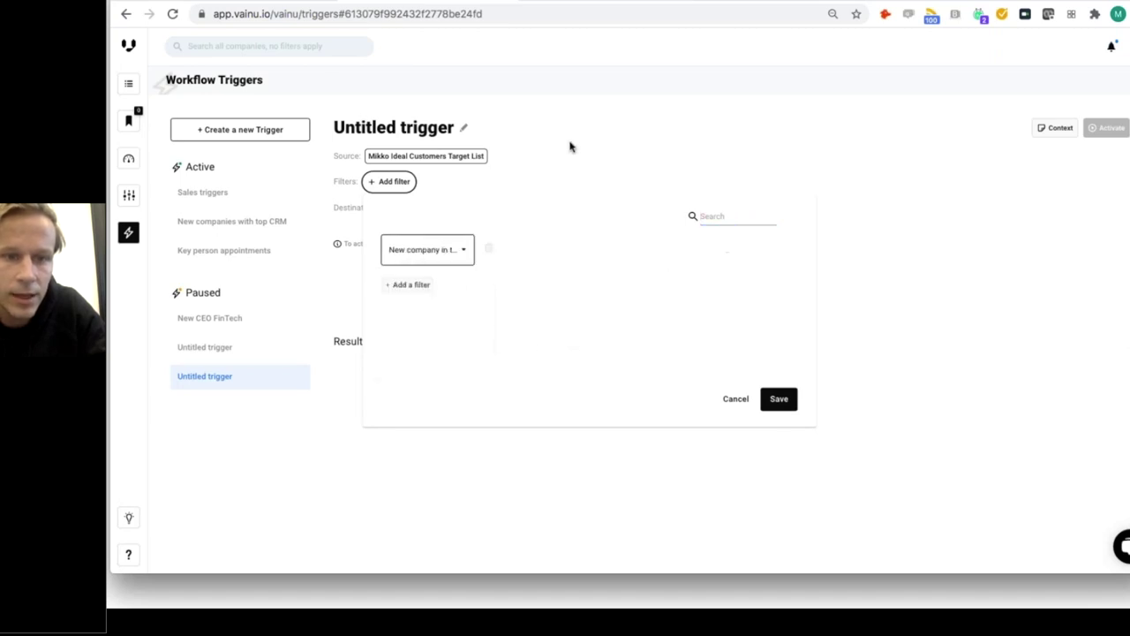
click(772, 399)
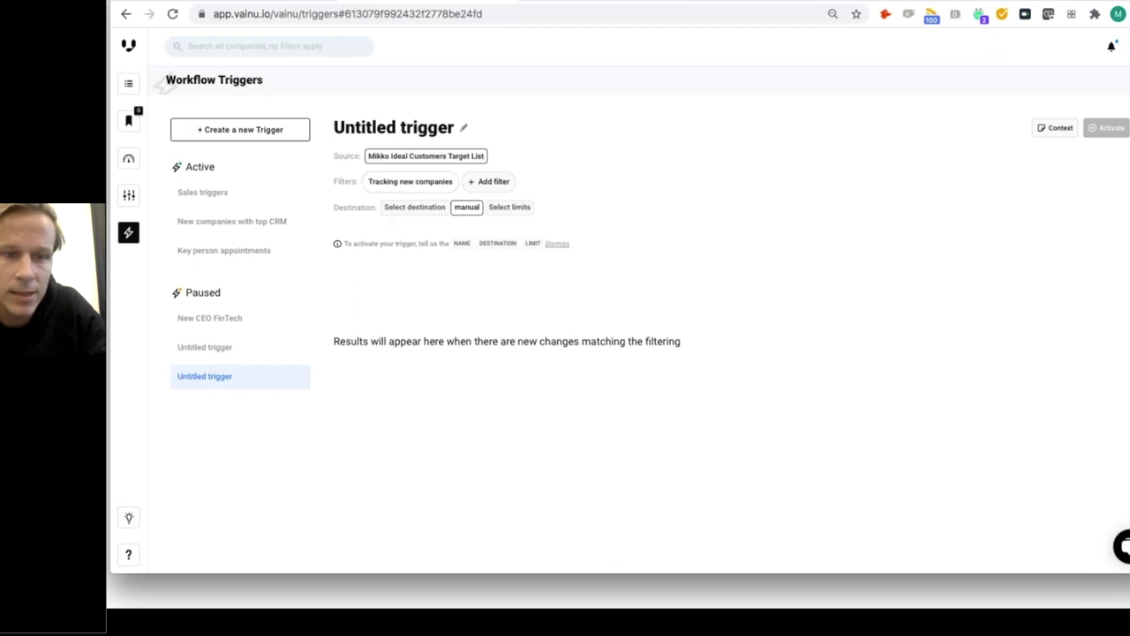
- Enable Hubspot as the trigger's destination and set its export settings to send results as a deal
click(411, 206)
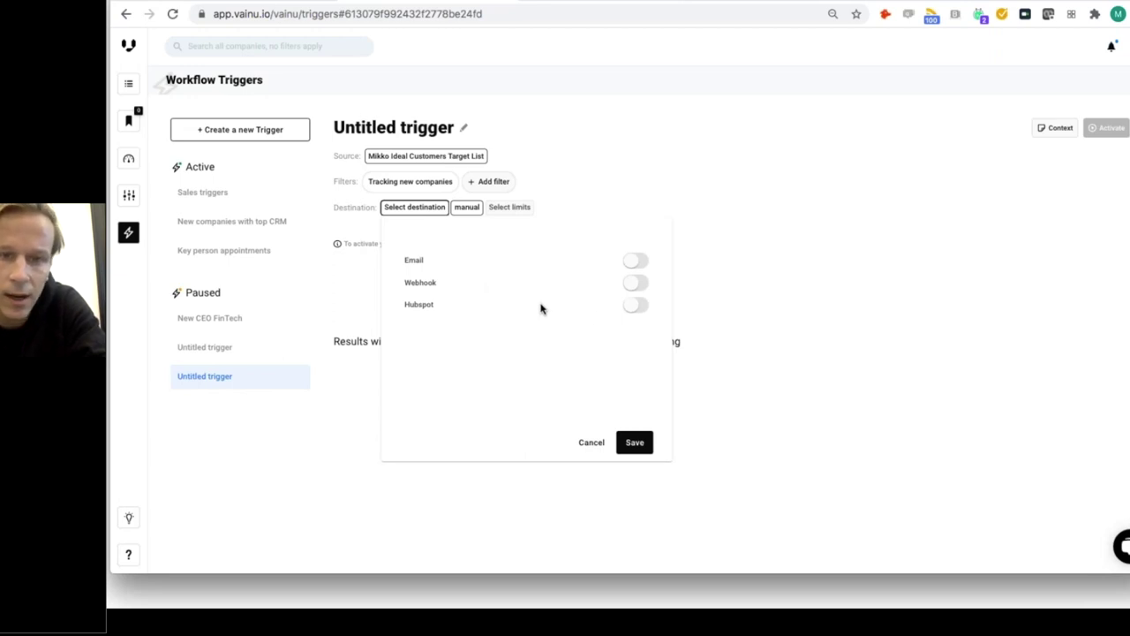
click(634, 307)
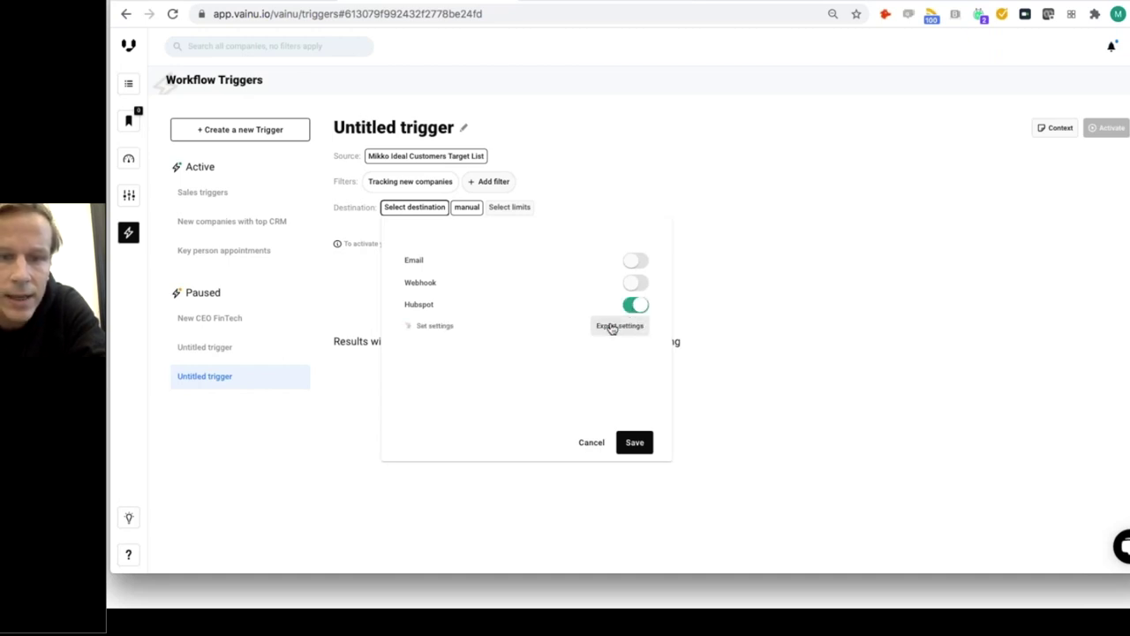
click(618, 326)
click(641, 299)
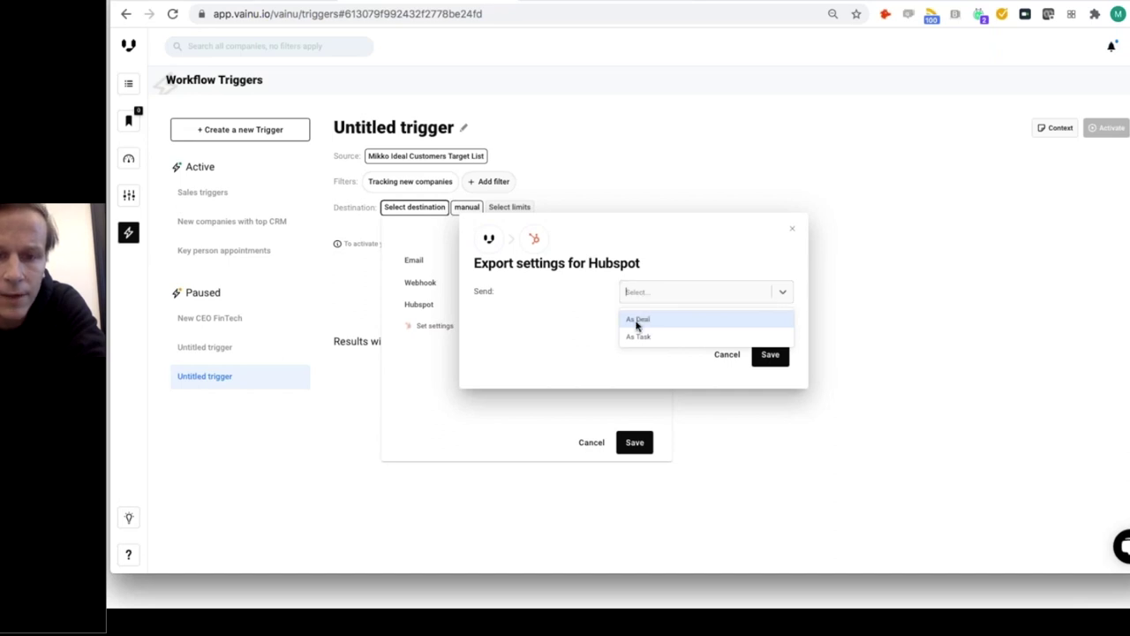
click(637, 320)
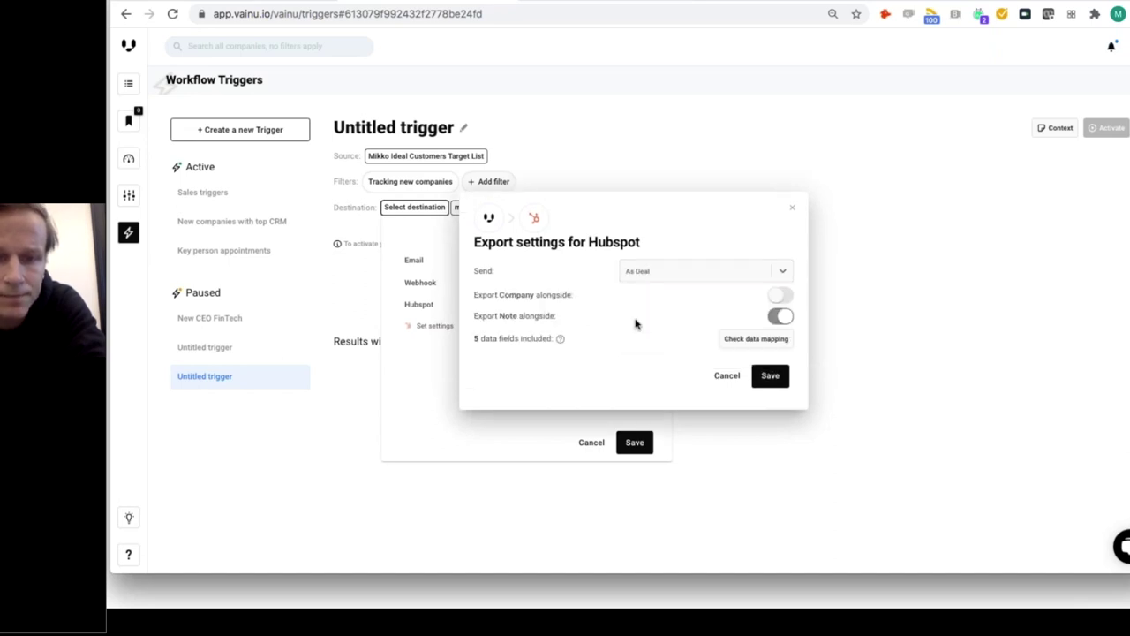
- Review the HubSpot data mapping for deal and task exports, then cancel the export and destination settings
click(733, 340)
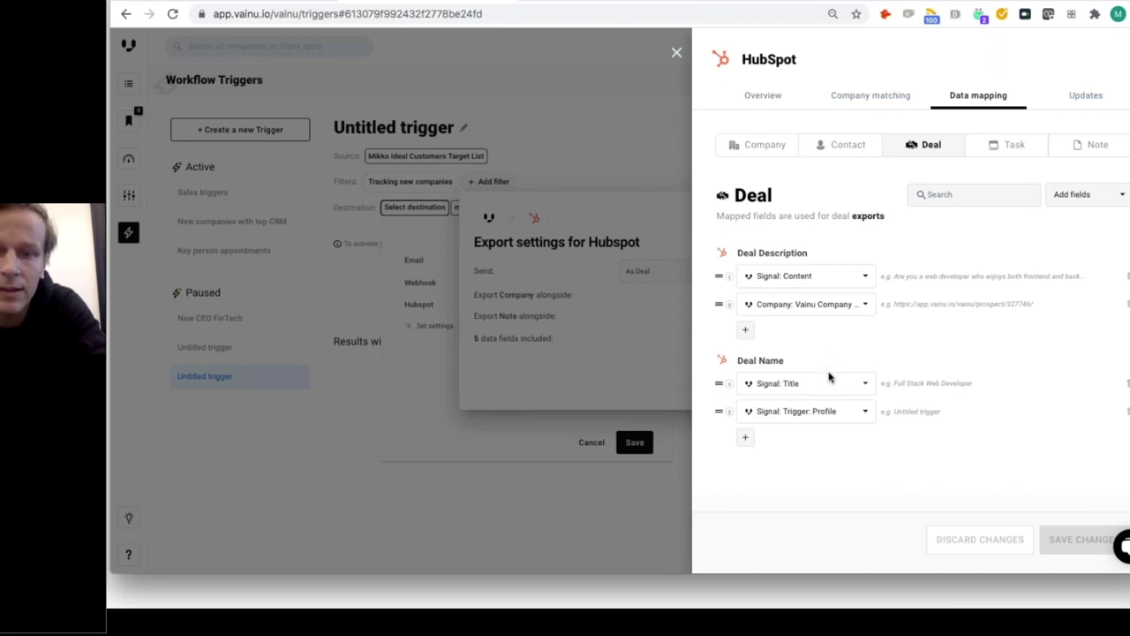
click(993, 150)
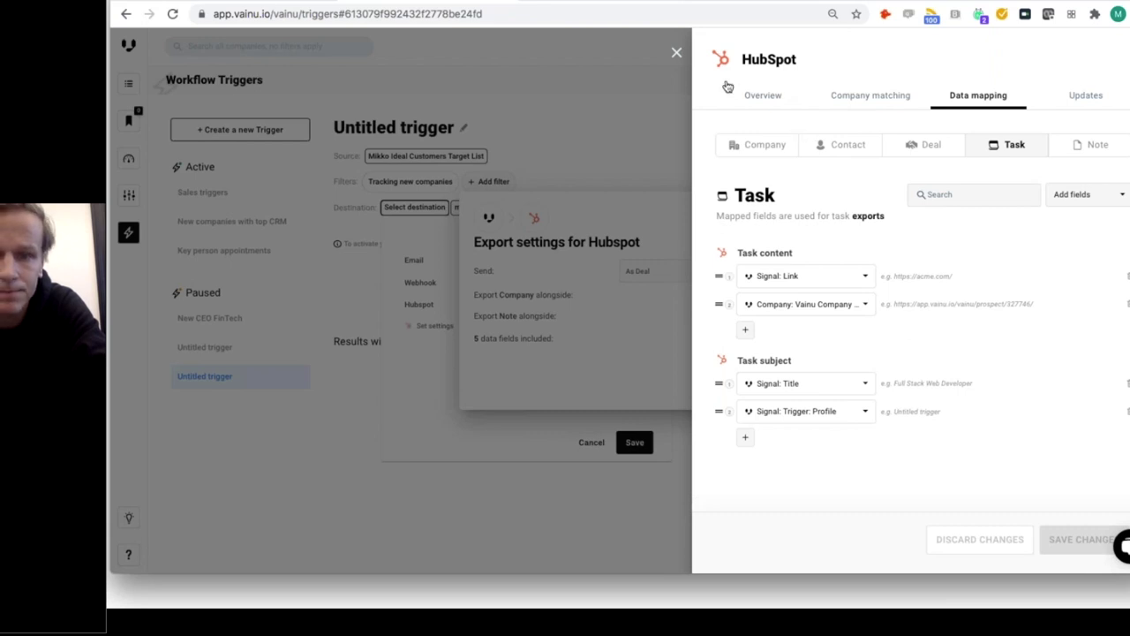
click(677, 54)
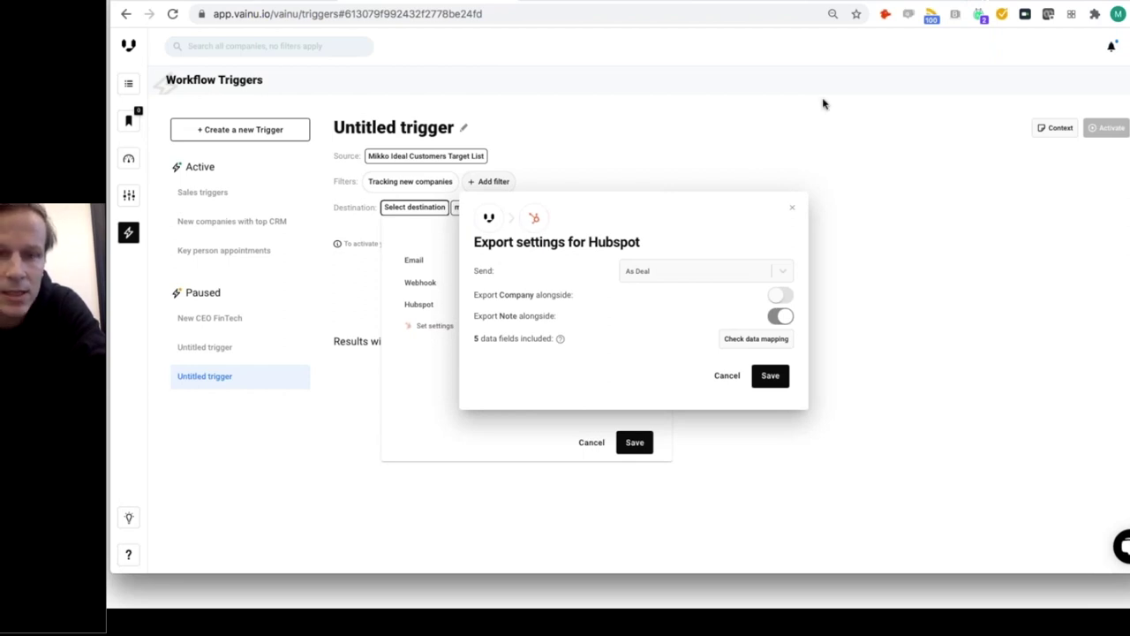
click(715, 378)
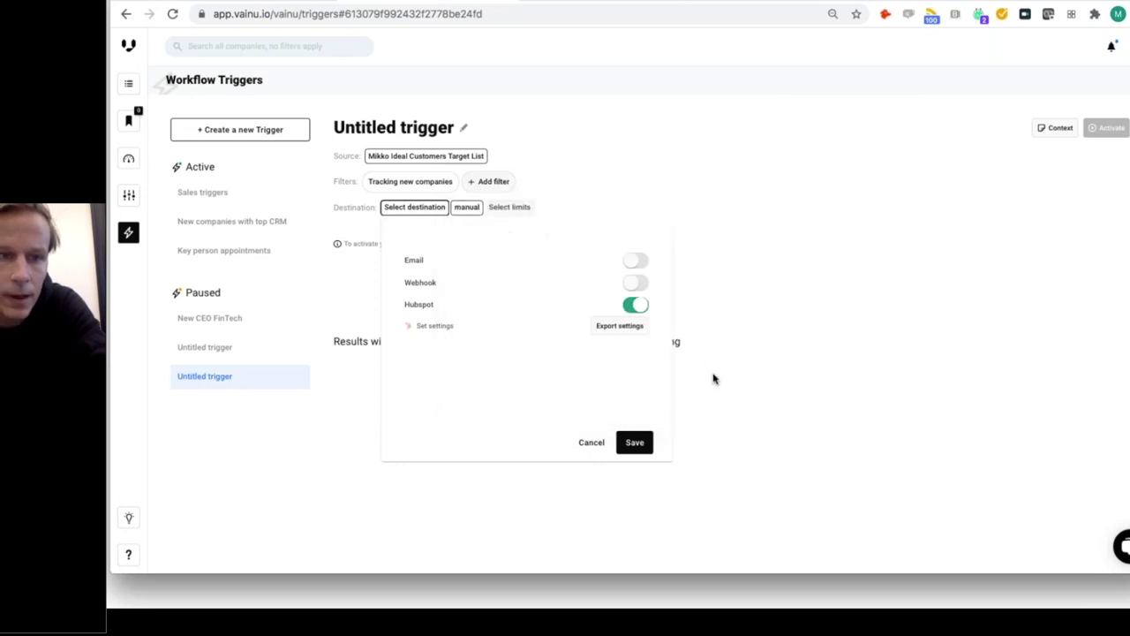
click(591, 443)
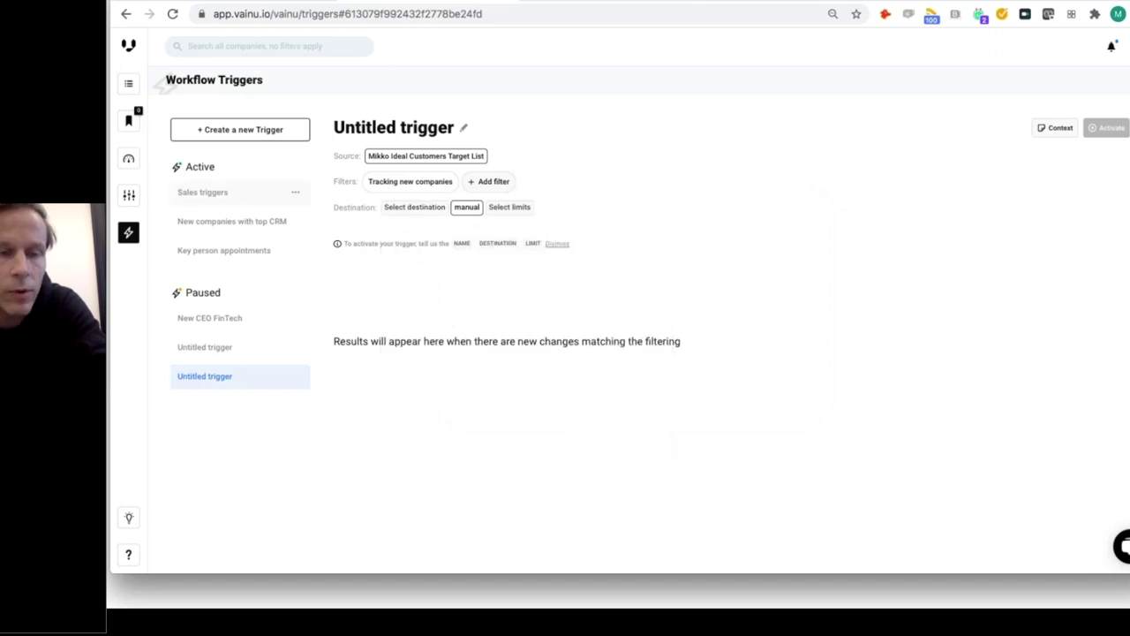
- Create another workflow trigger with the FinTech Finland All list as its source
click(268, 137)
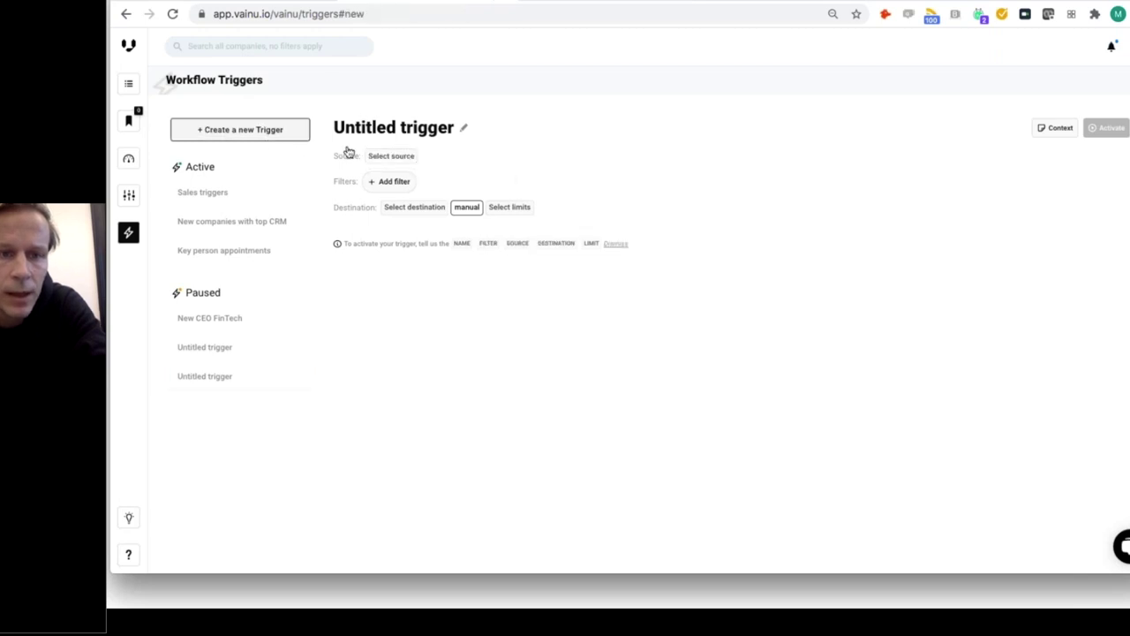
click(391, 156)
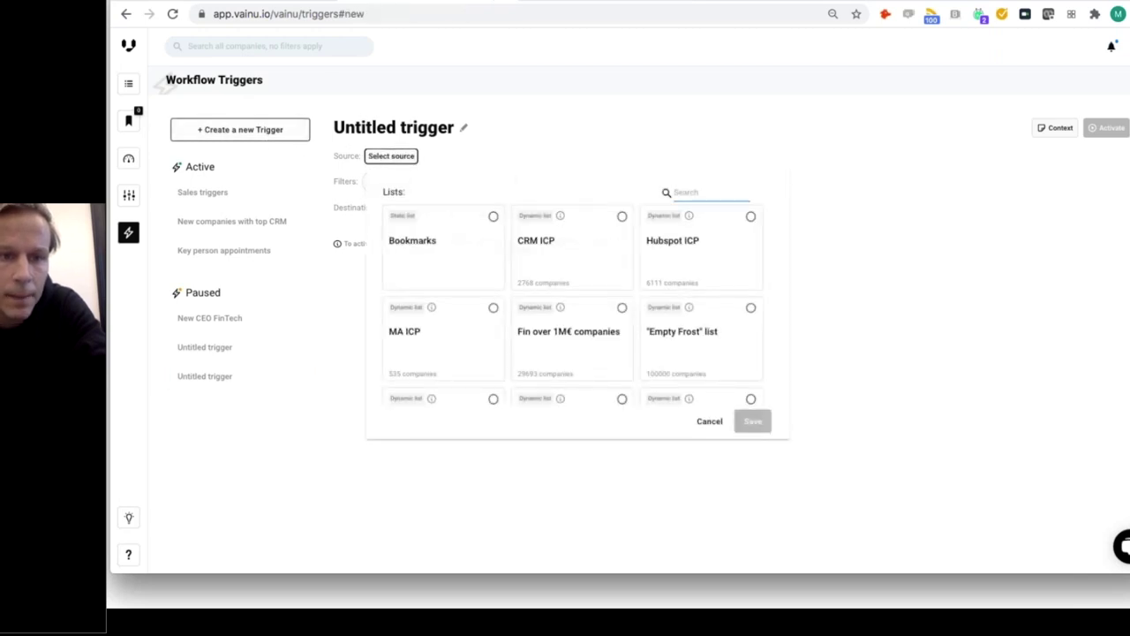
text(fin)
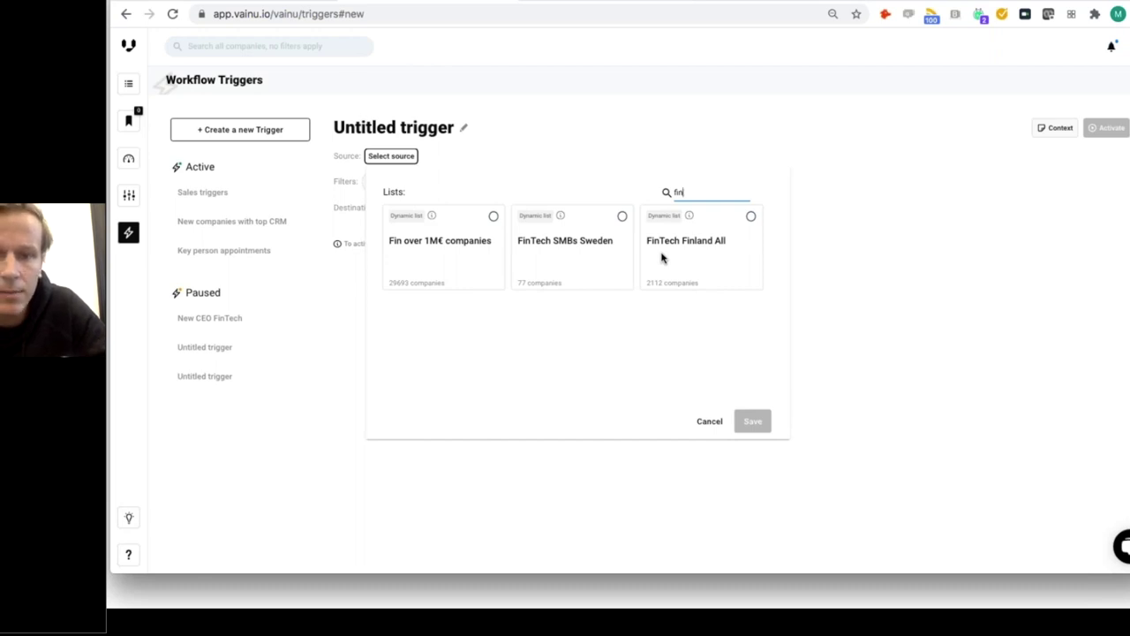
click(749, 218)
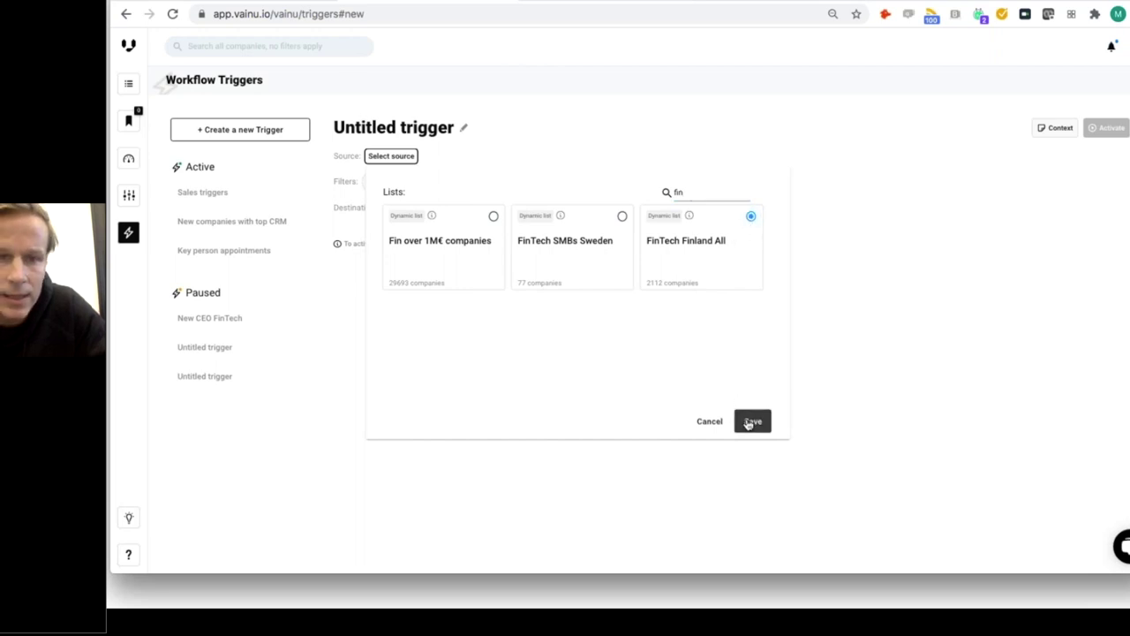
click(749, 423)
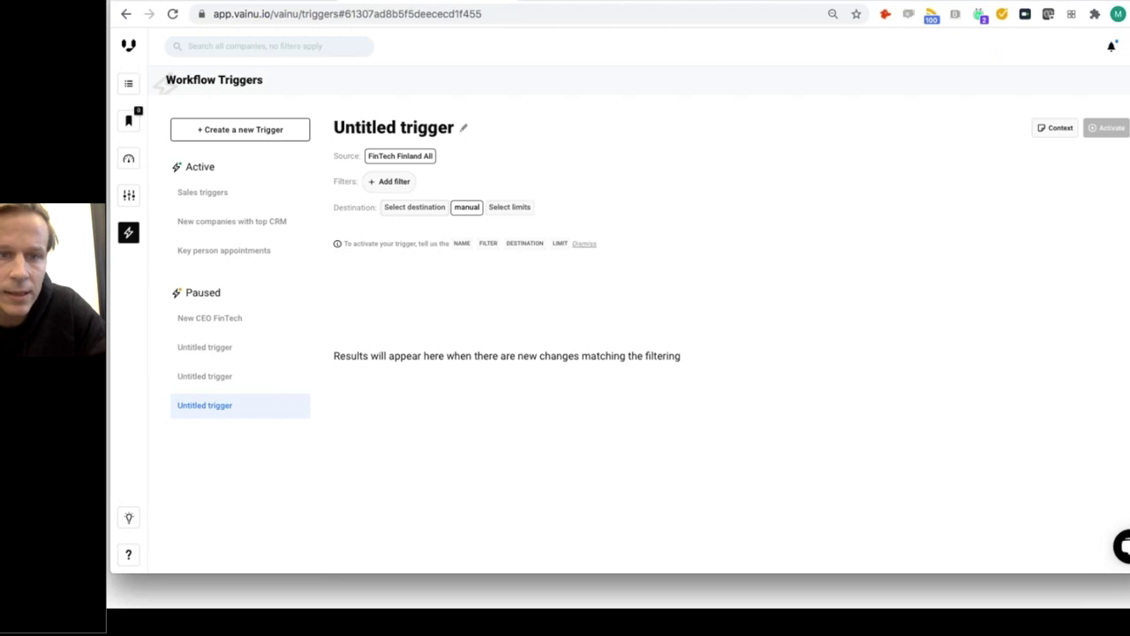
- Start an Events filter on the trigger using New Financial Statement from the Financial development events
click(397, 188)
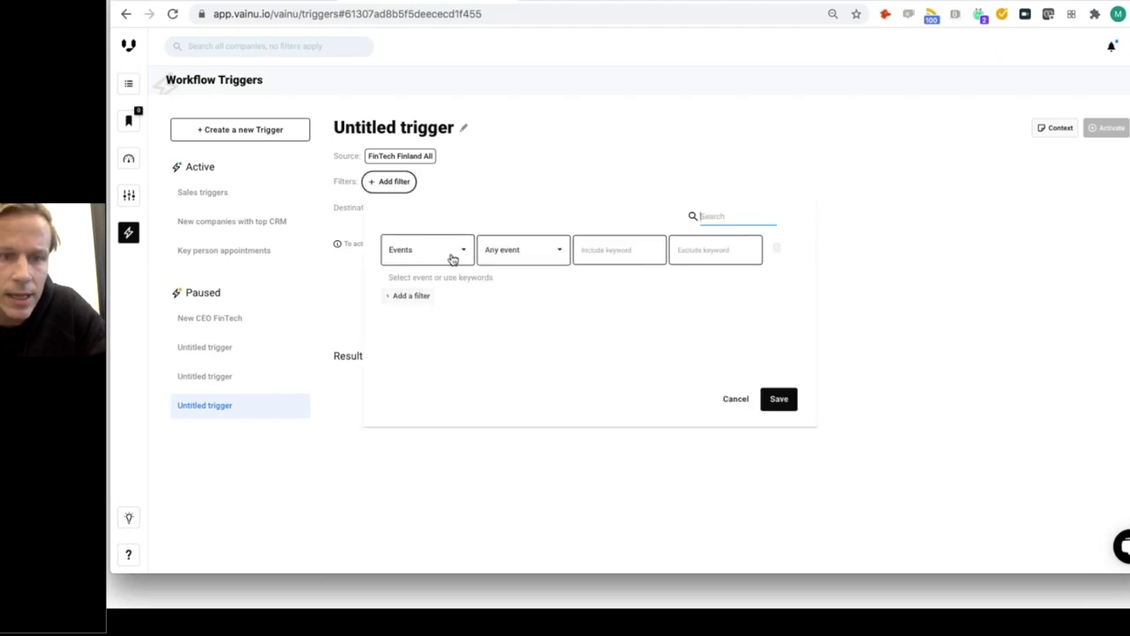
click(452, 256)
mouse_move(438, 361)
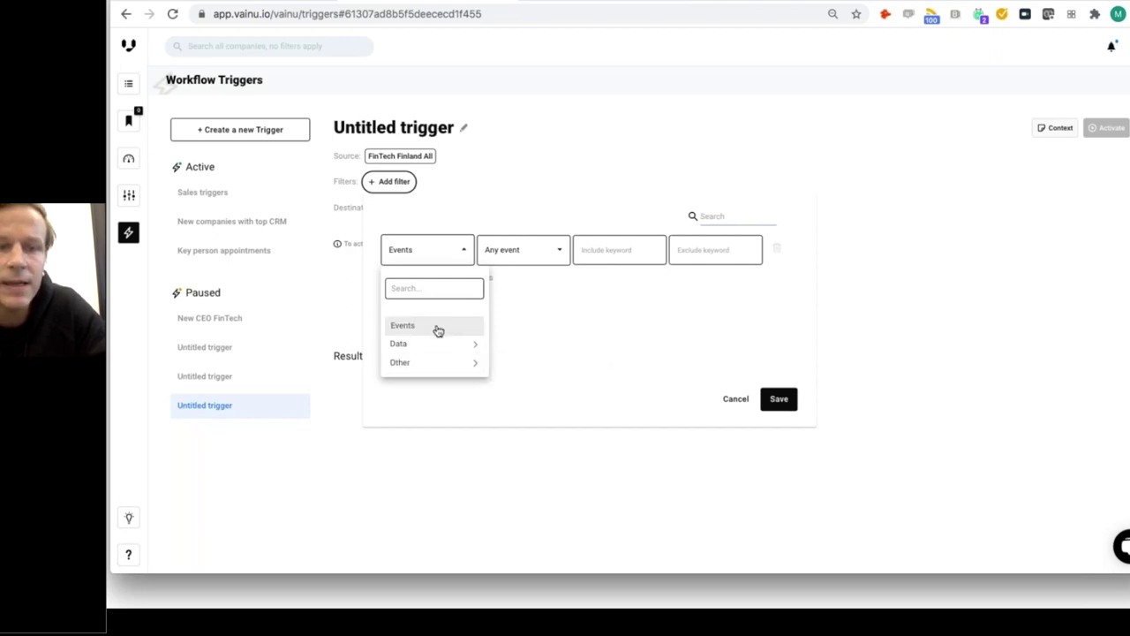
click(546, 253)
click(544, 253)
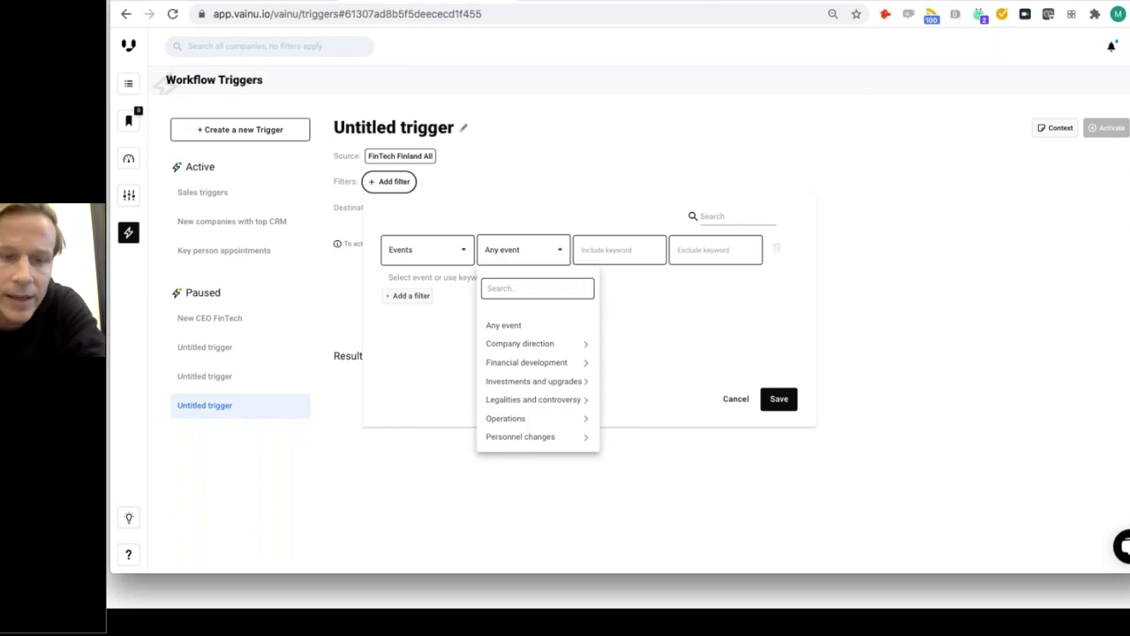
click(526, 363)
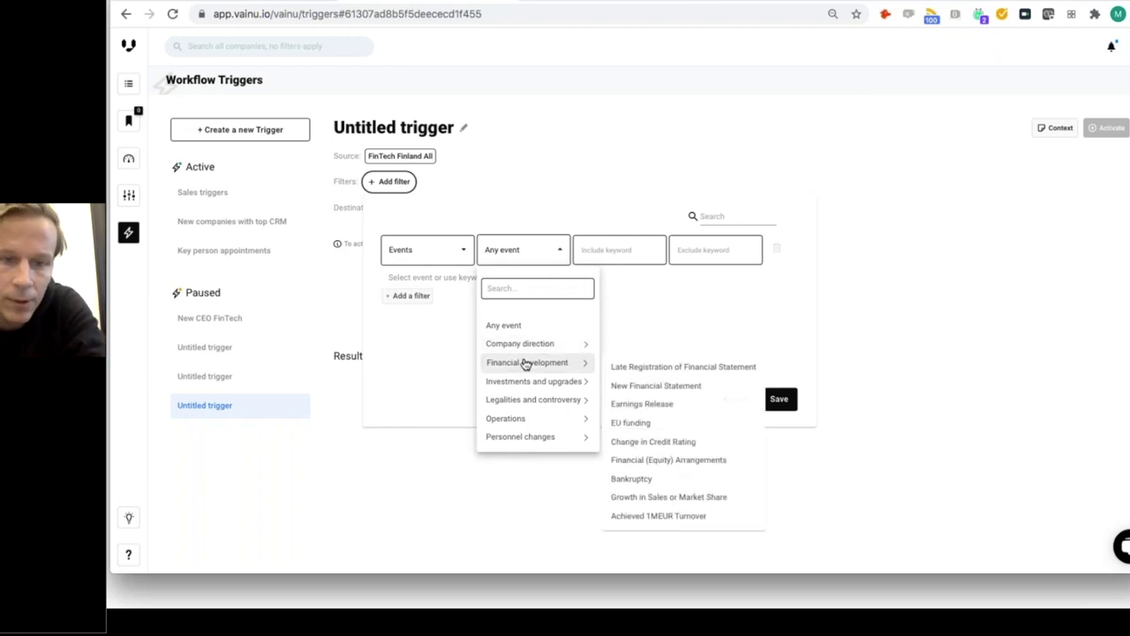
click(609, 393)
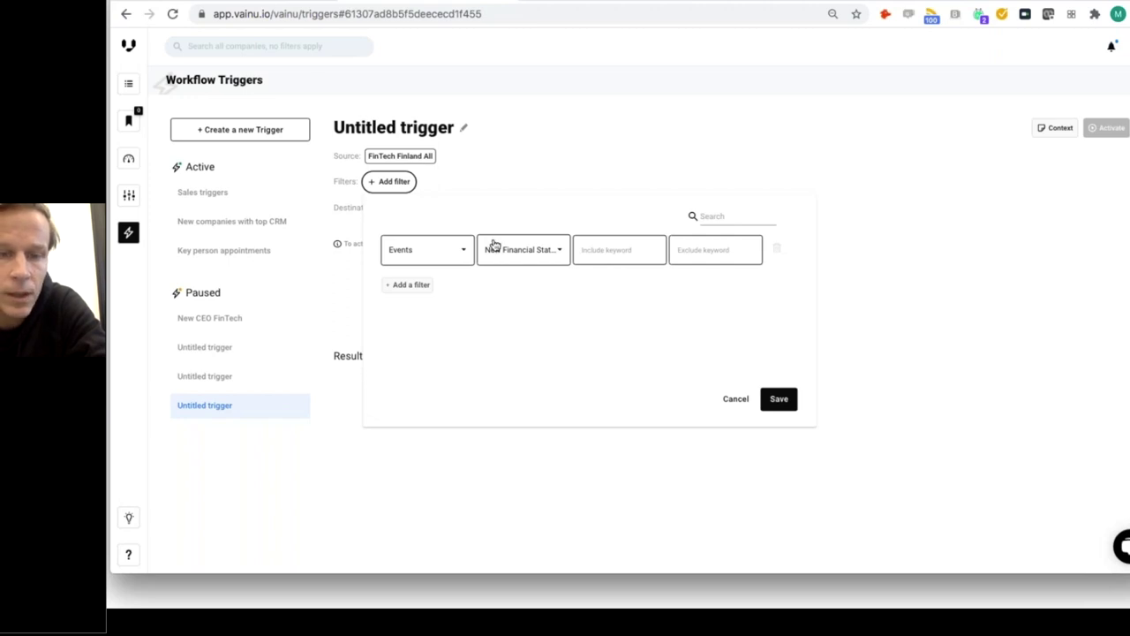
- Switch the filter's event to Change of CEO from the Personnel changes events
click(495, 245)
mouse_move(523, 346)
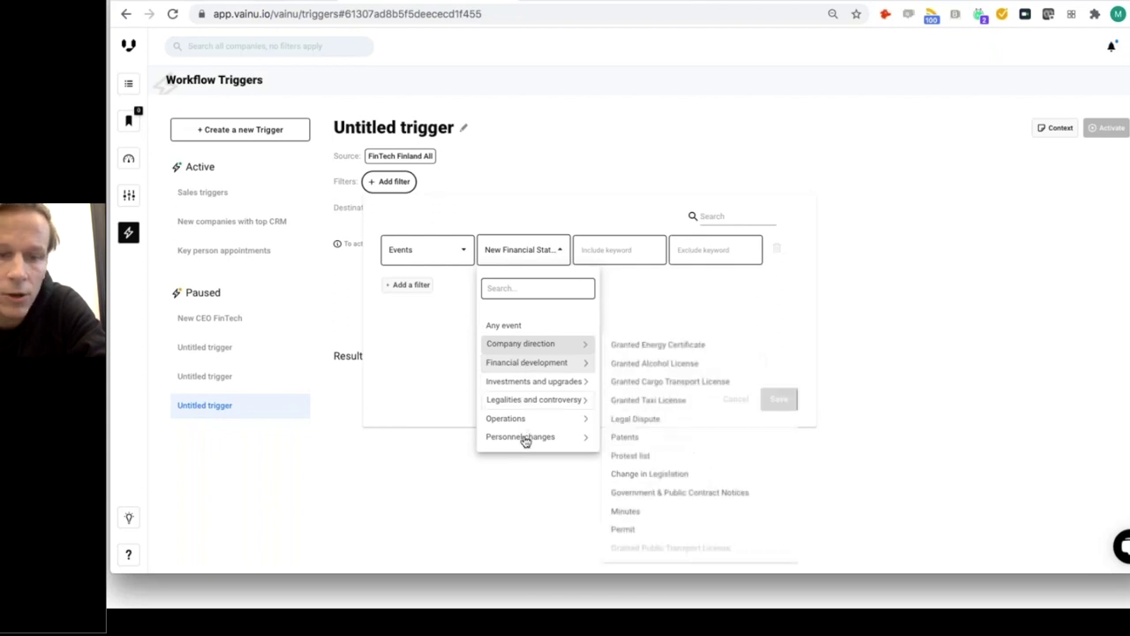
mouse_move(524, 439)
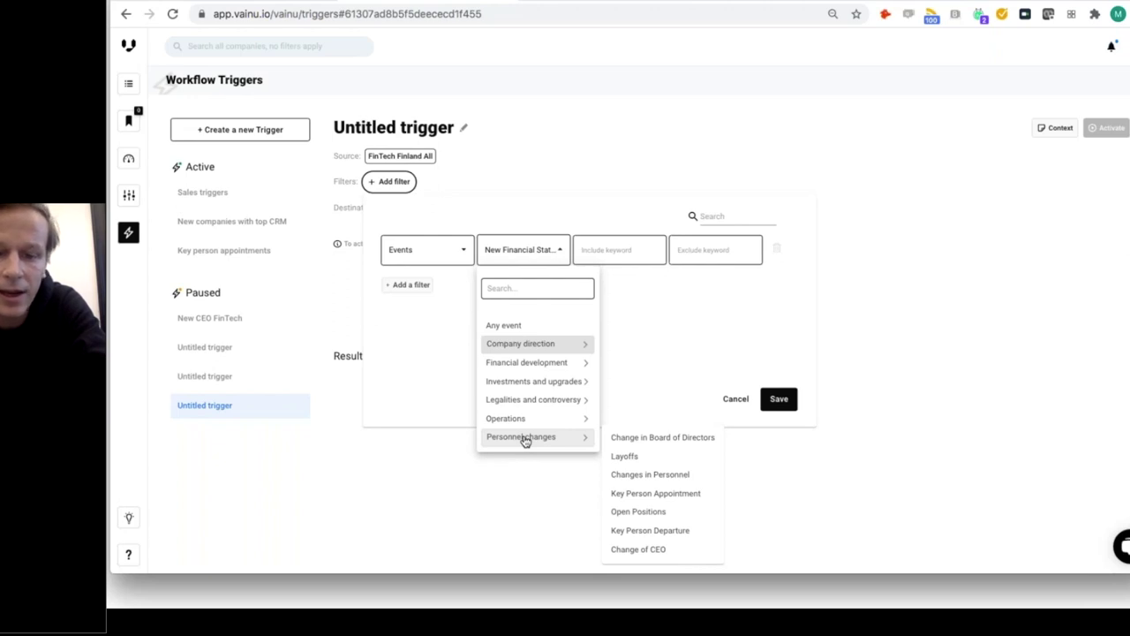
click(634, 549)
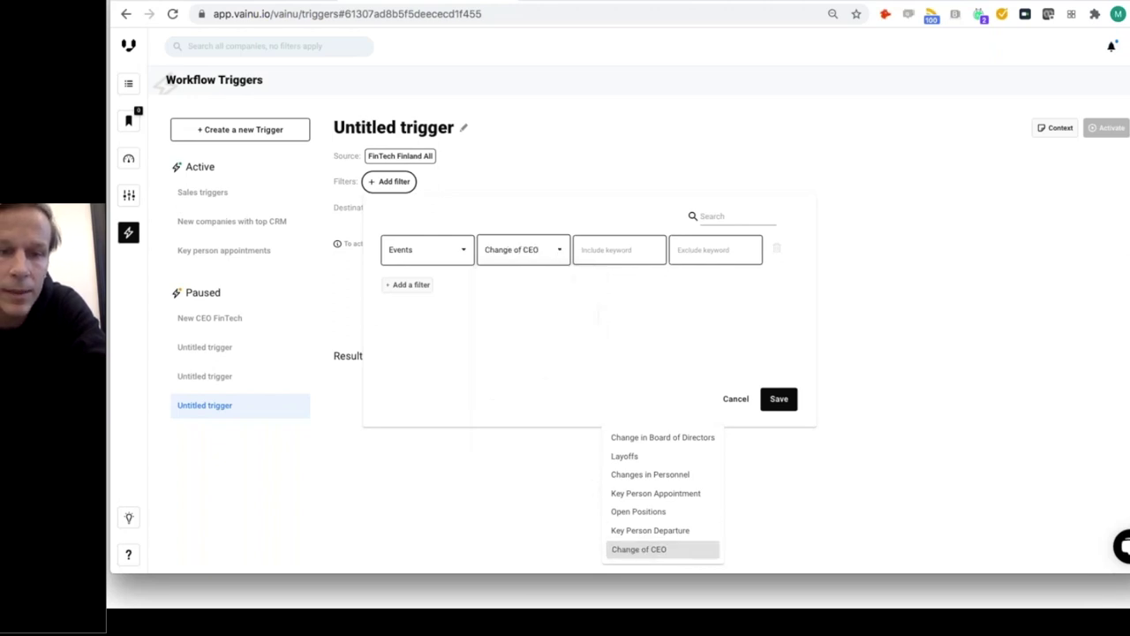
- Examine the event options under company direction, financial development, investments and operations, plus the available filter types, then cancel the filter
click(552, 256)
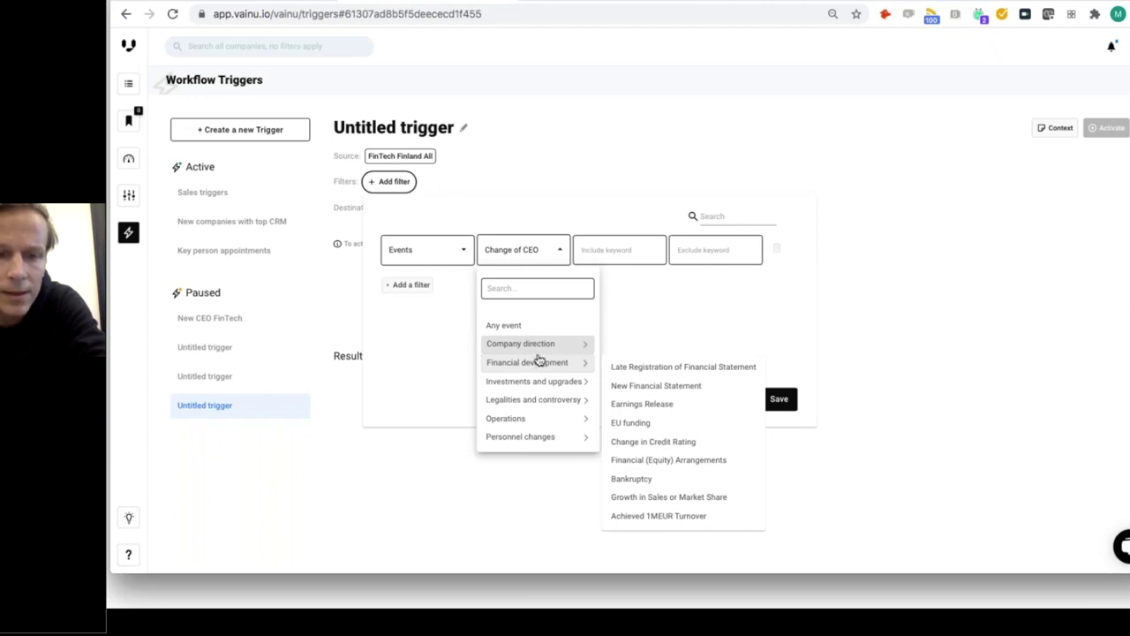
mouse_move(547, 345)
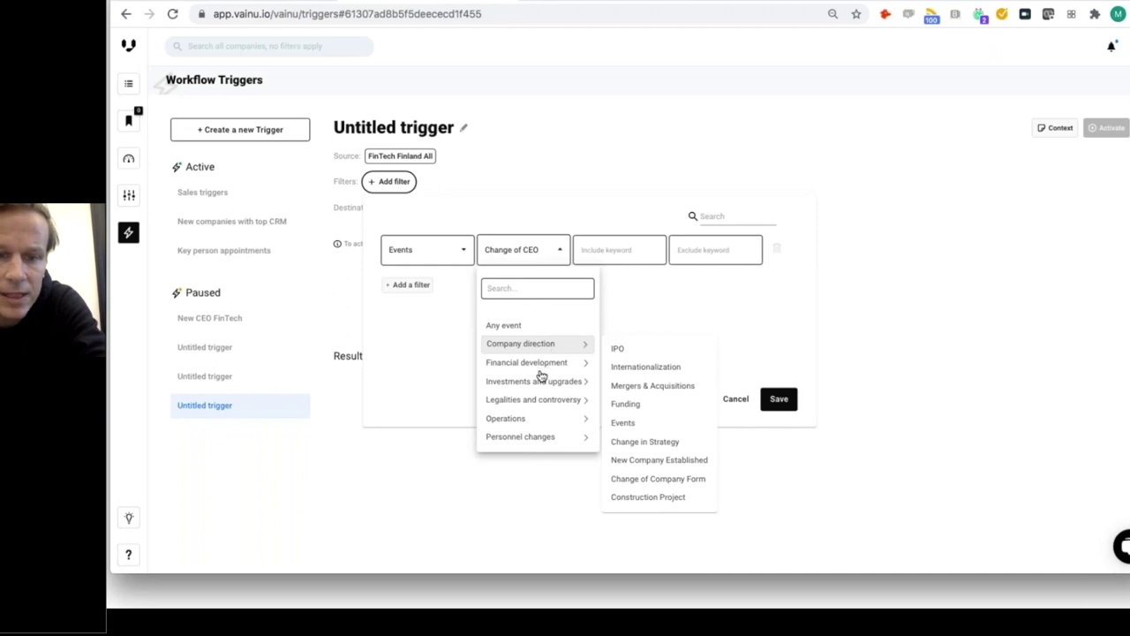
mouse_move(539, 380)
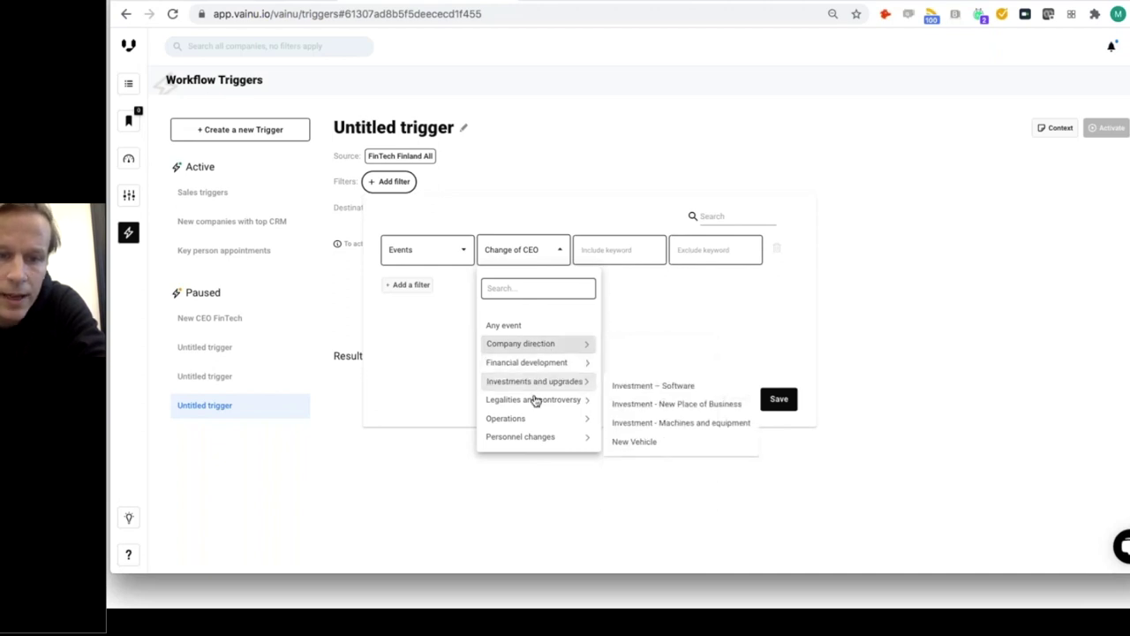
mouse_move(528, 419)
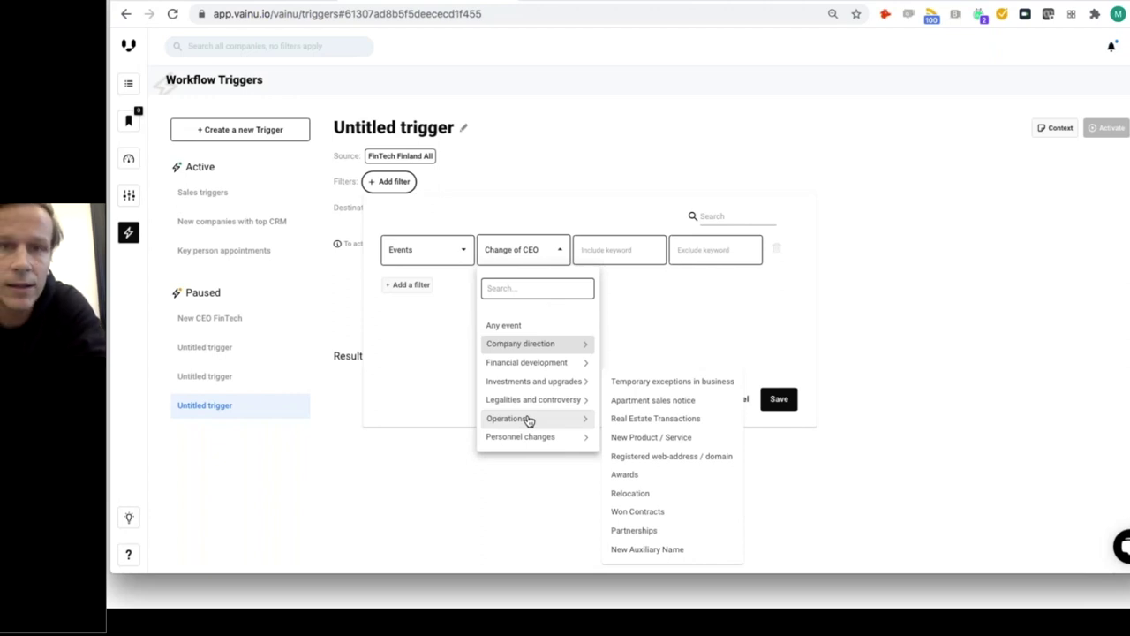
click(457, 256)
click(459, 252)
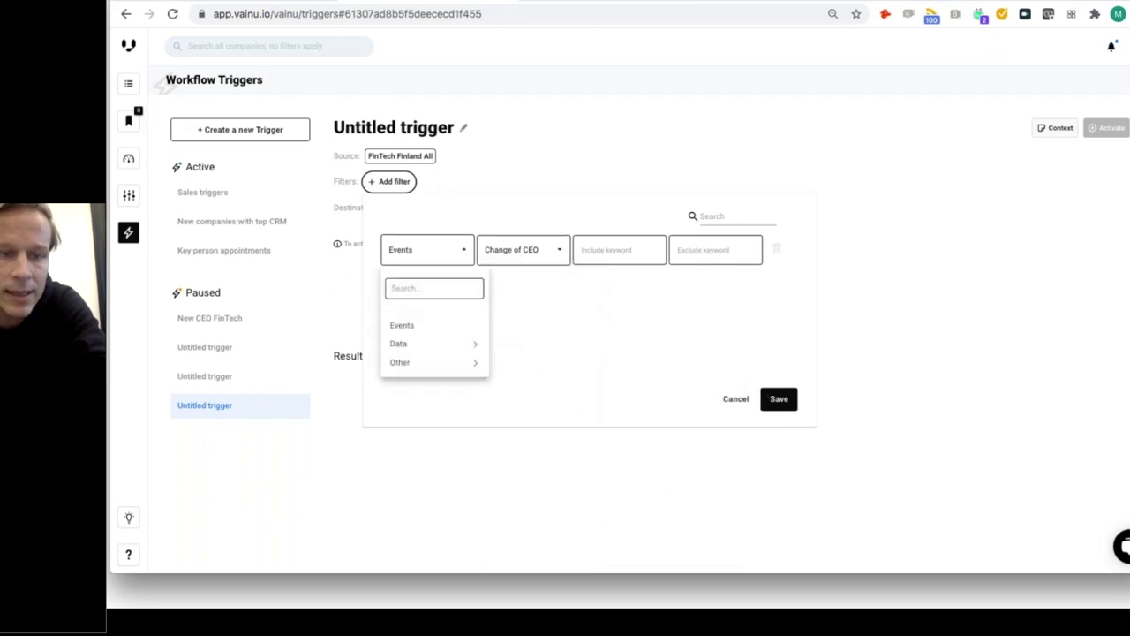
mouse_move(436, 362)
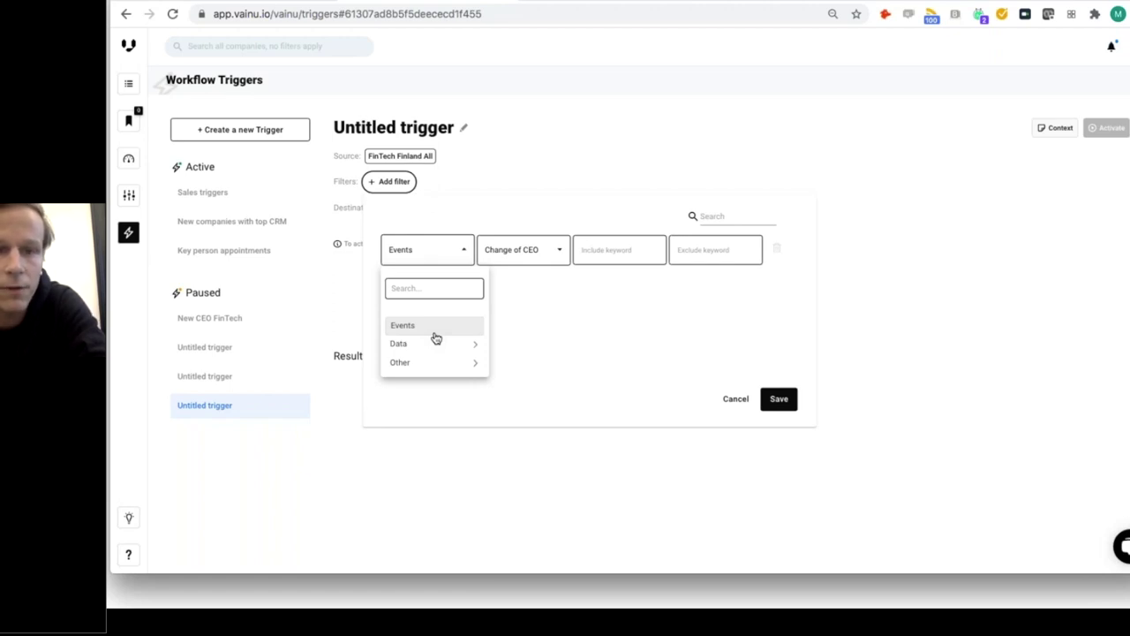
click(527, 133)
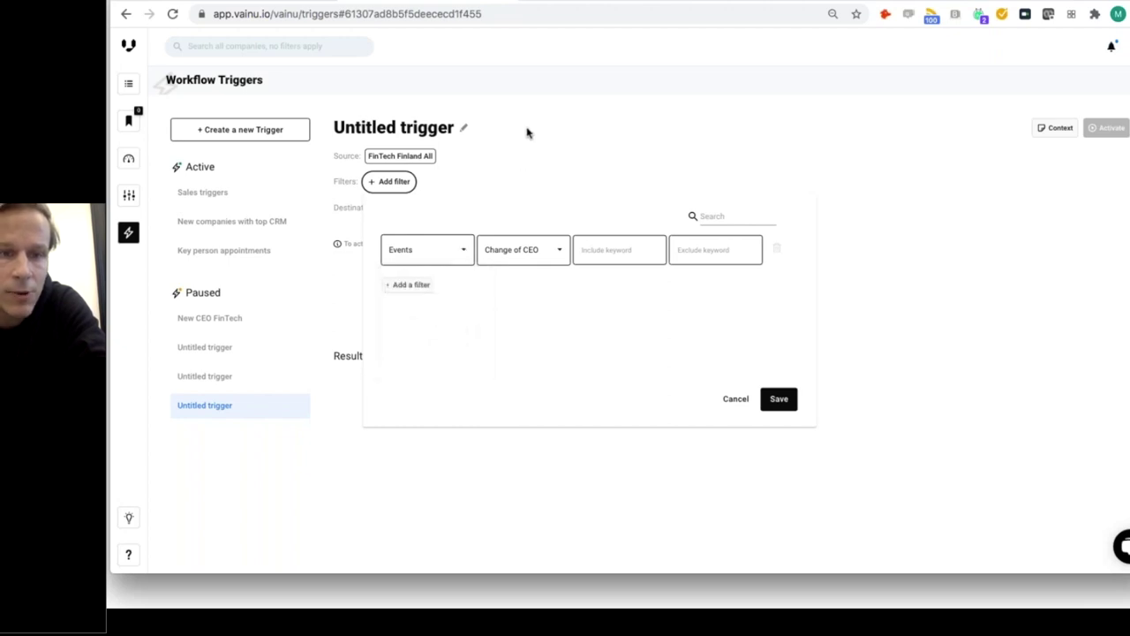
click(734, 404)
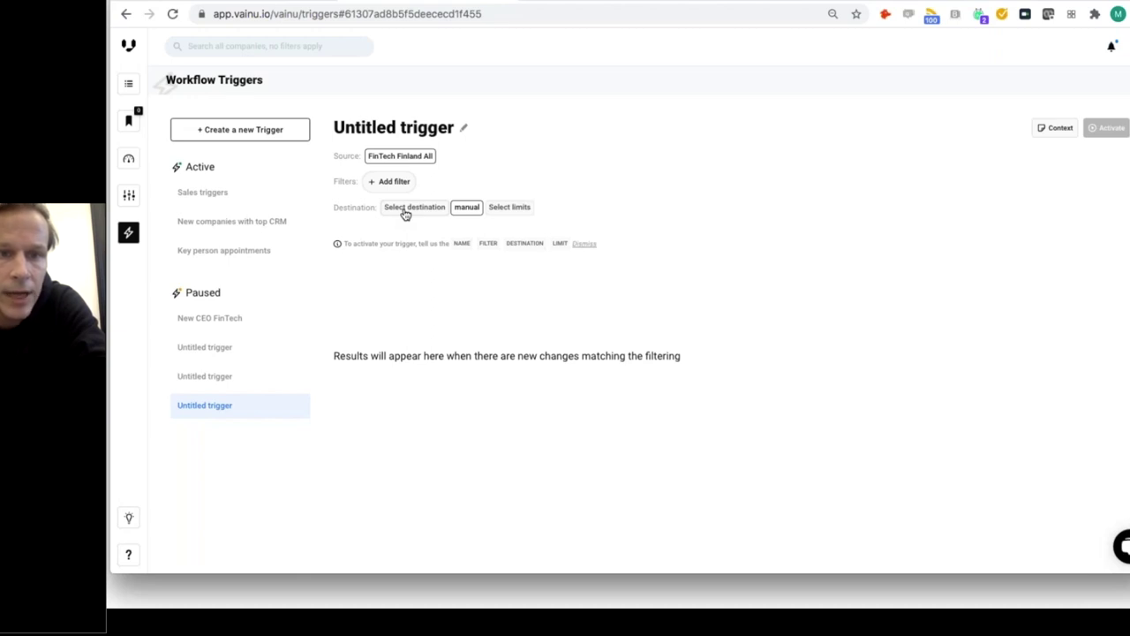
- Review the untitled trigger's delivery timing choices and maximum daily amount options, leaving both settings as they are
click(461, 211)
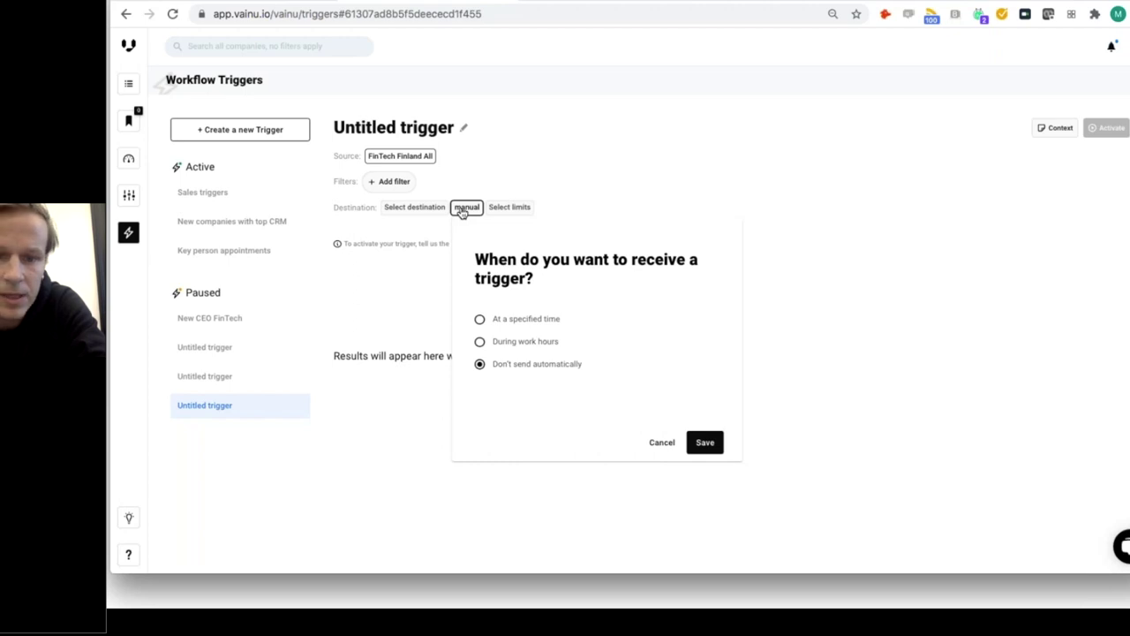
click(661, 442)
click(510, 210)
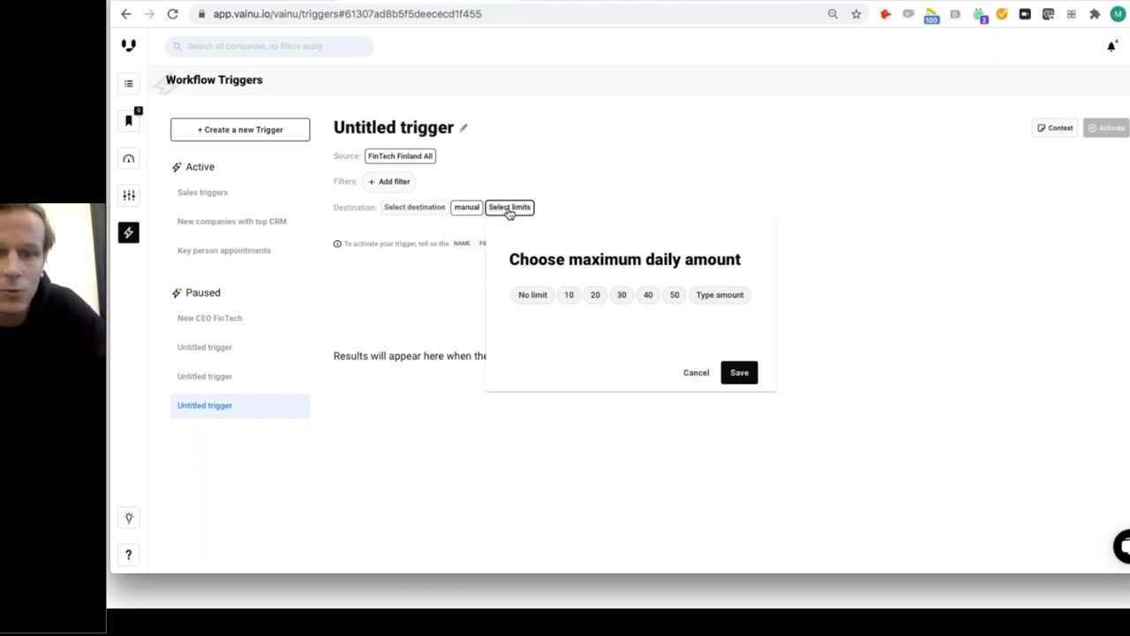
click(695, 372)
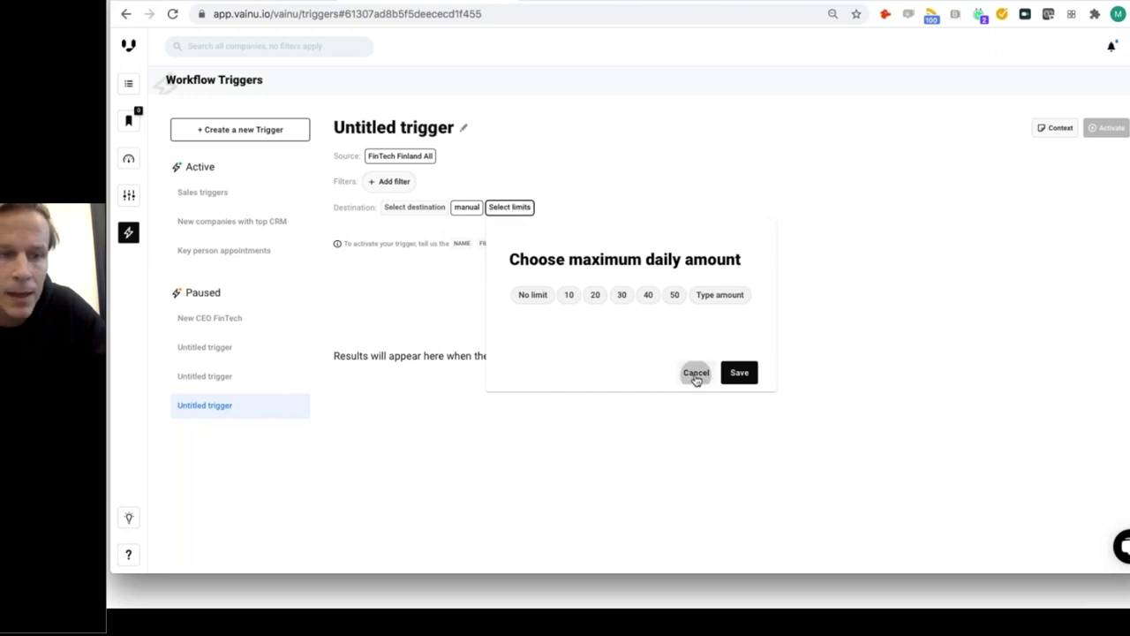
- Review the active Sales triggers and Key person appointments triggers, including the latter's HubSpot destination settings
click(203, 191)
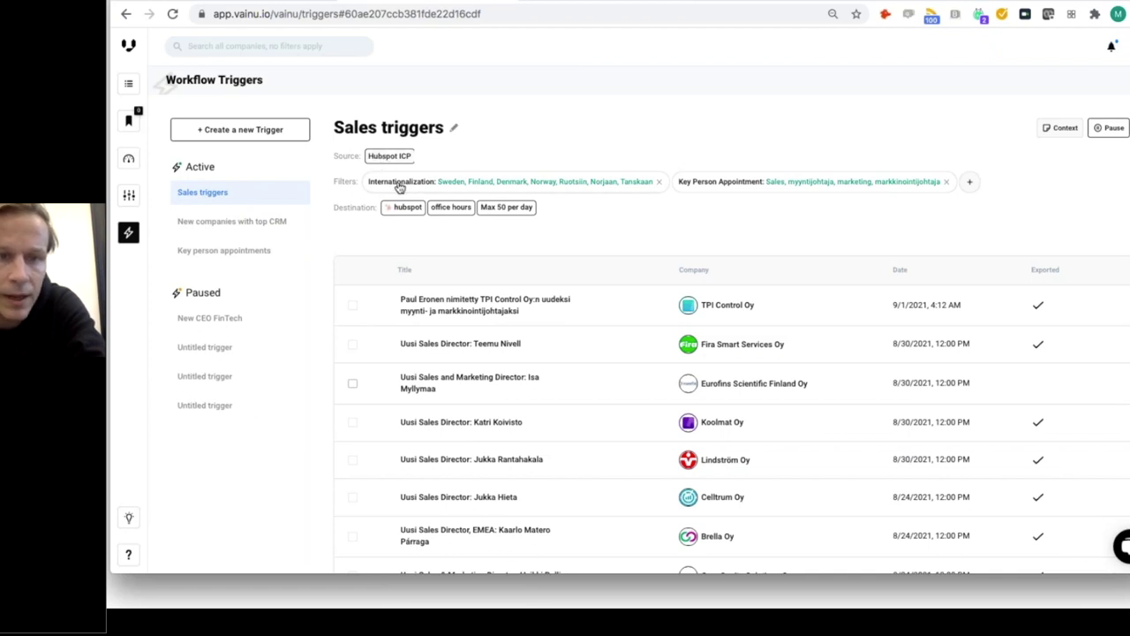
click(215, 249)
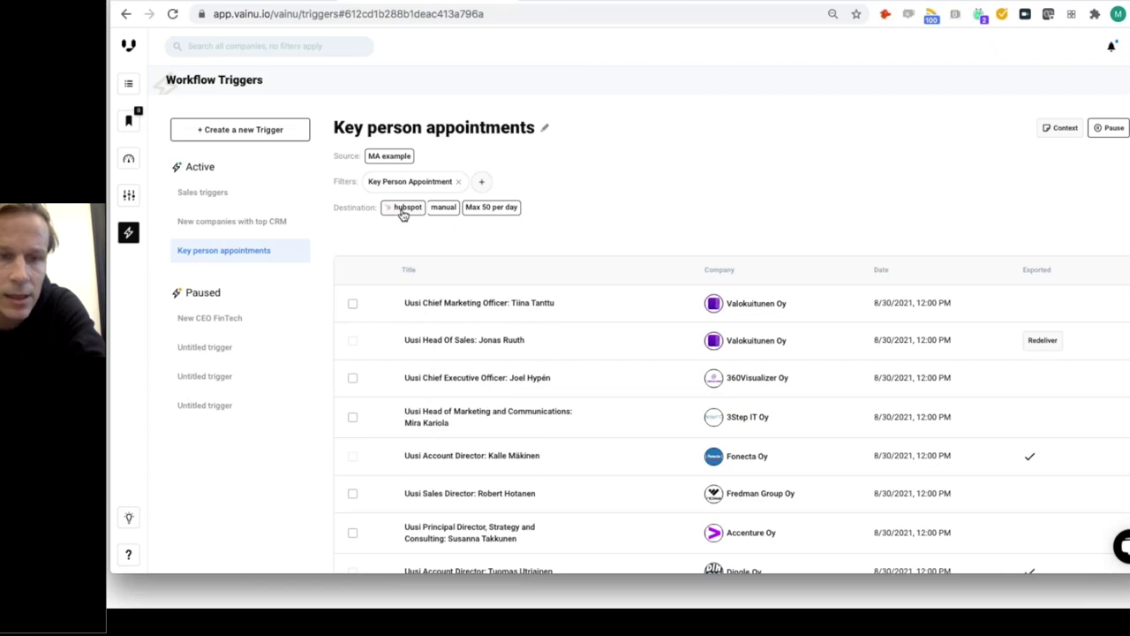
click(403, 210)
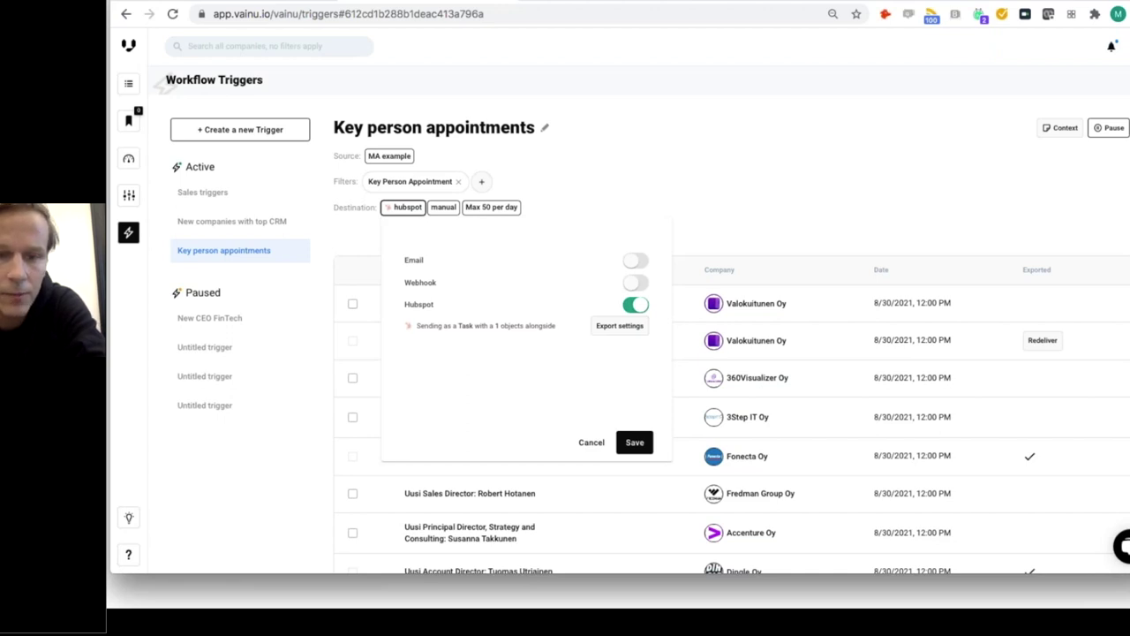
click(579, 442)
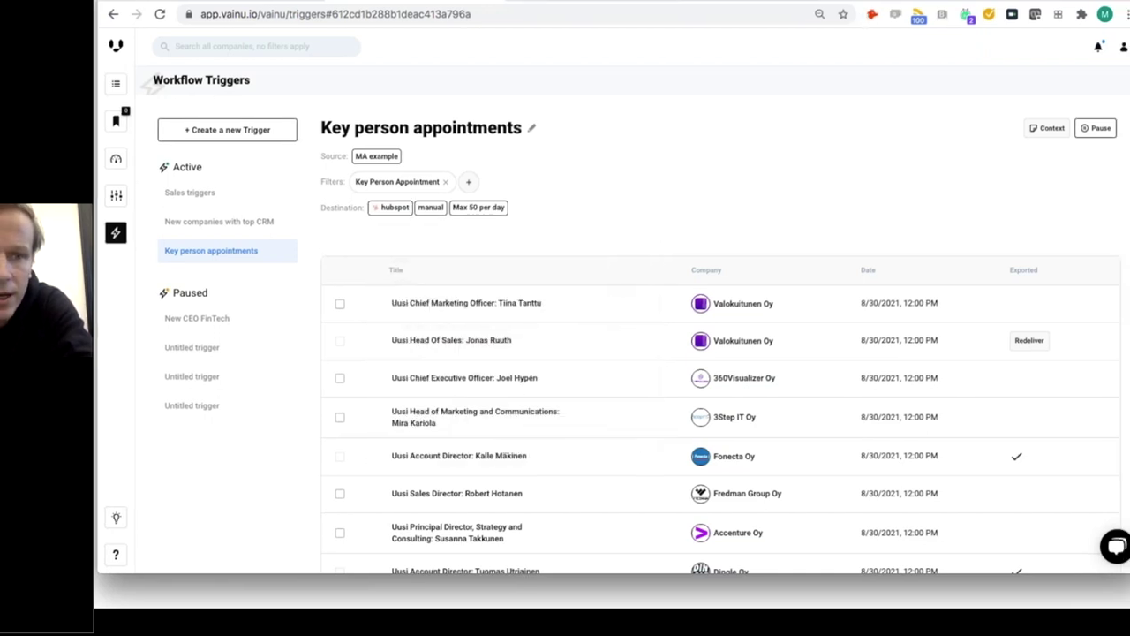
- Open the HubSpot integration's settings and review its overview, company matching results and company data mapping
click(1123, 47)
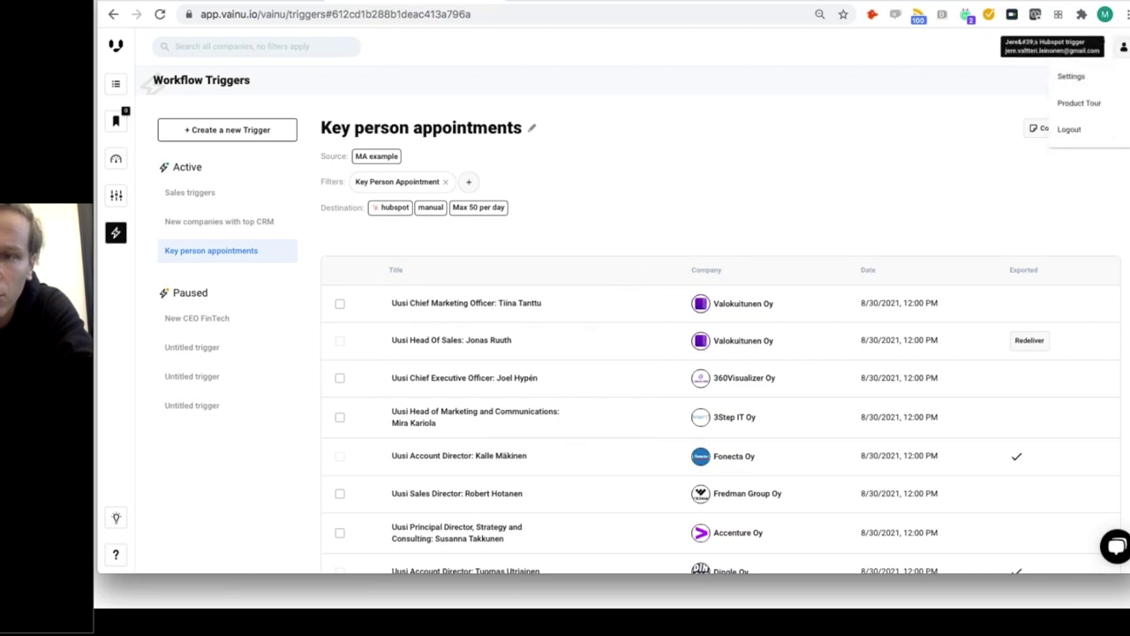
click(1085, 79)
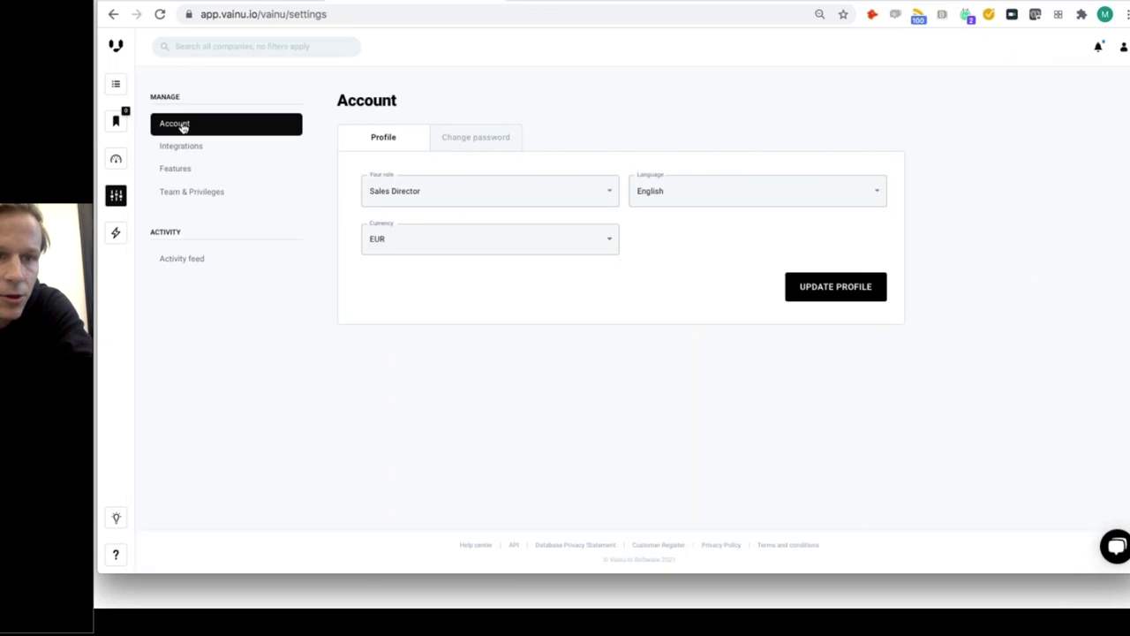
click(177, 148)
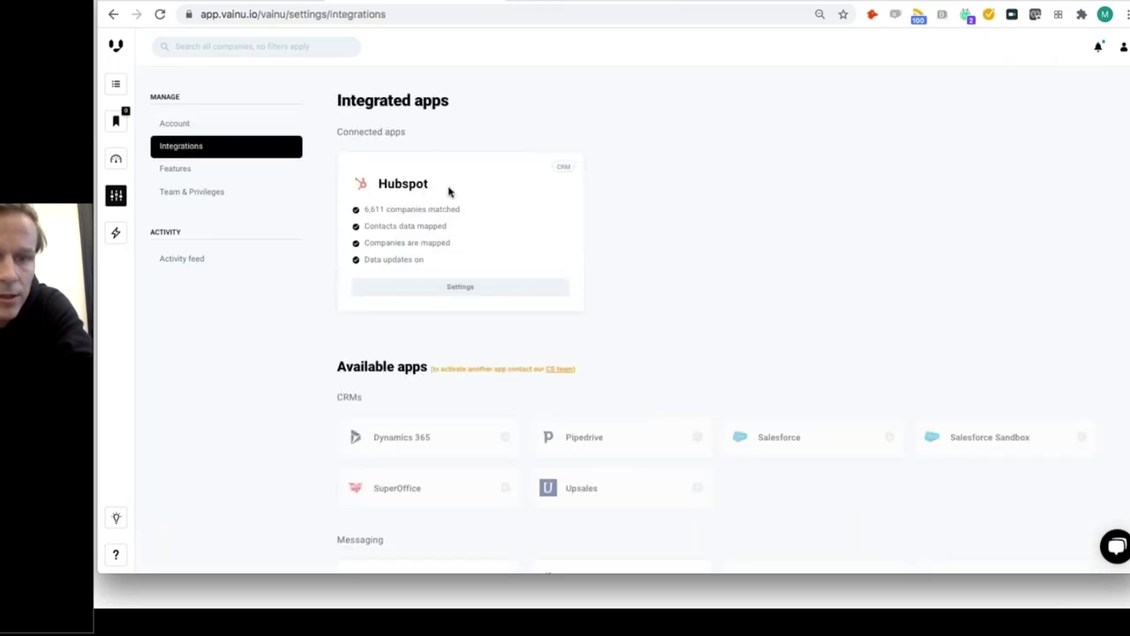
click(459, 286)
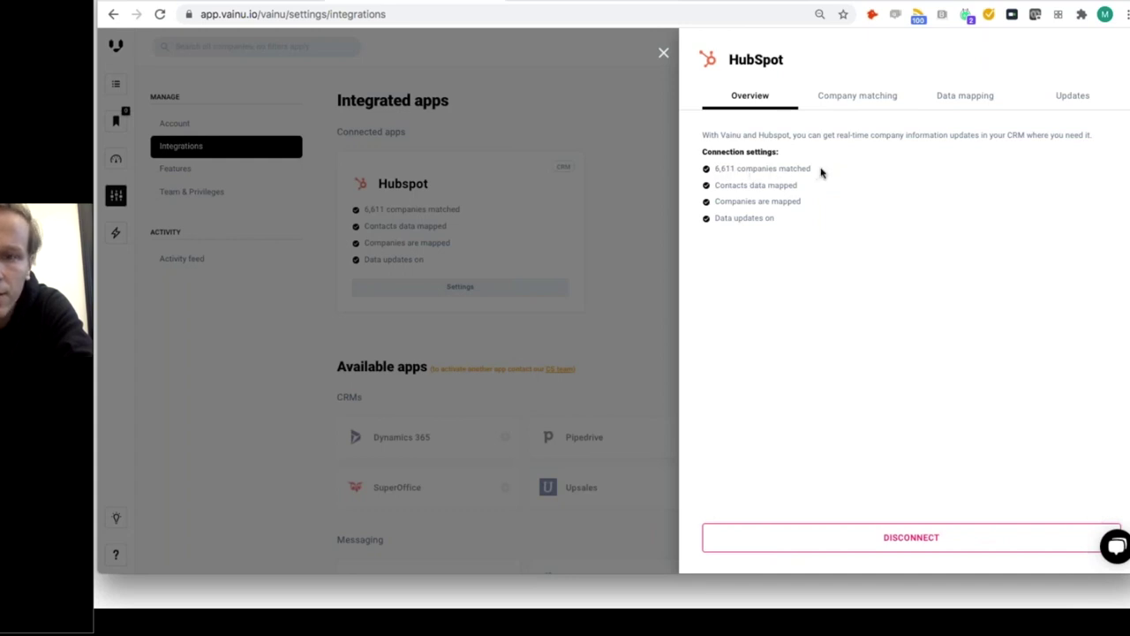
click(852, 99)
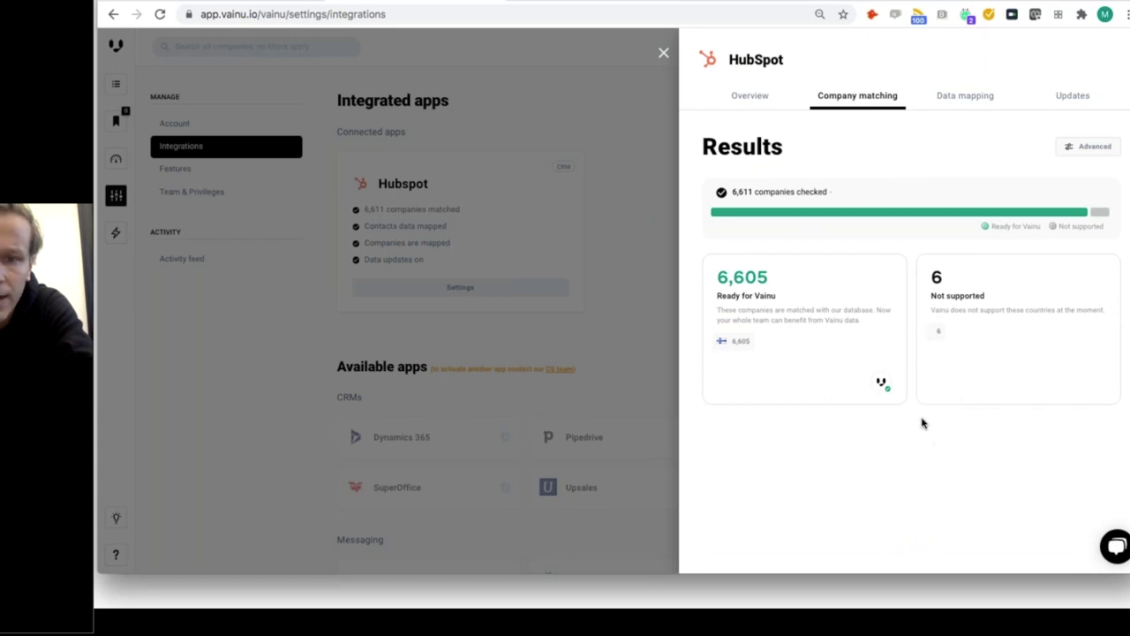
click(962, 105)
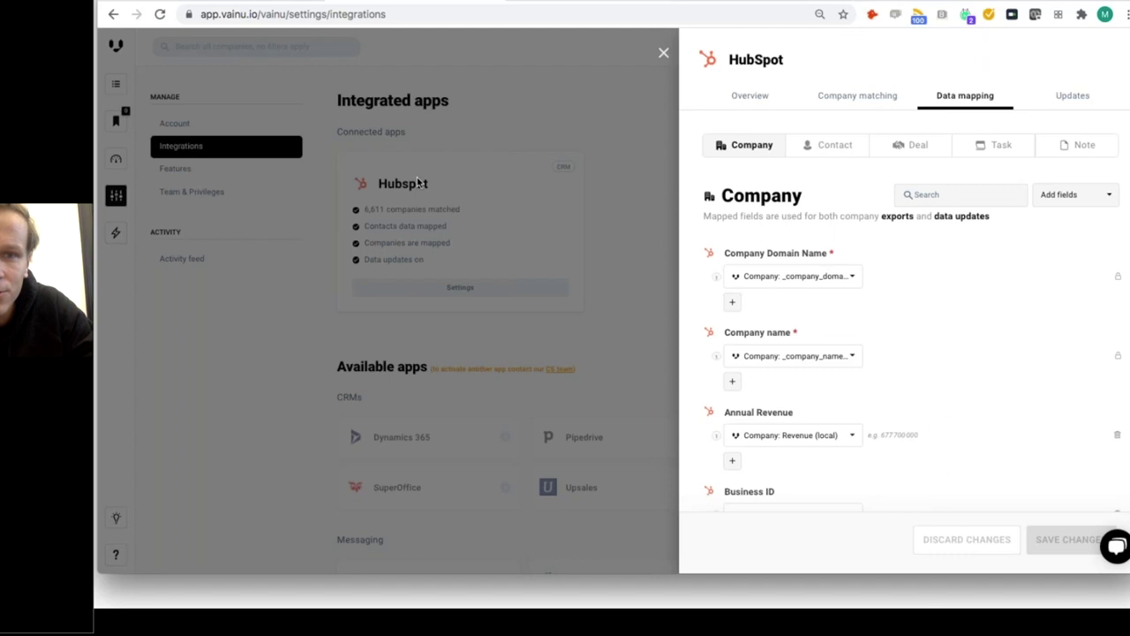
key(super+Tab)
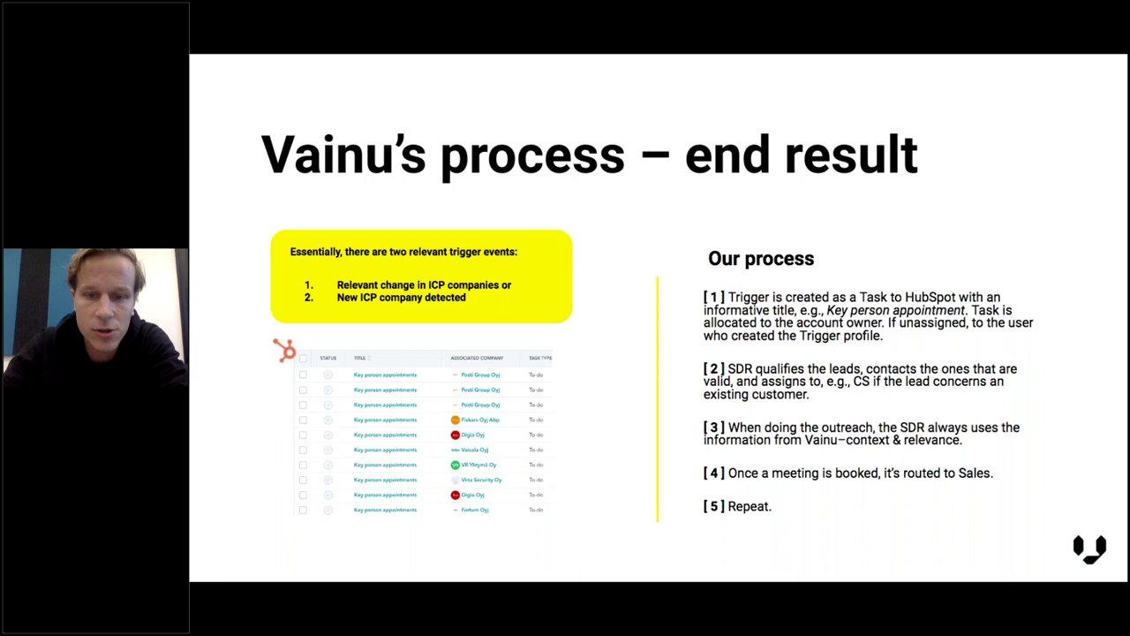
key(Right)
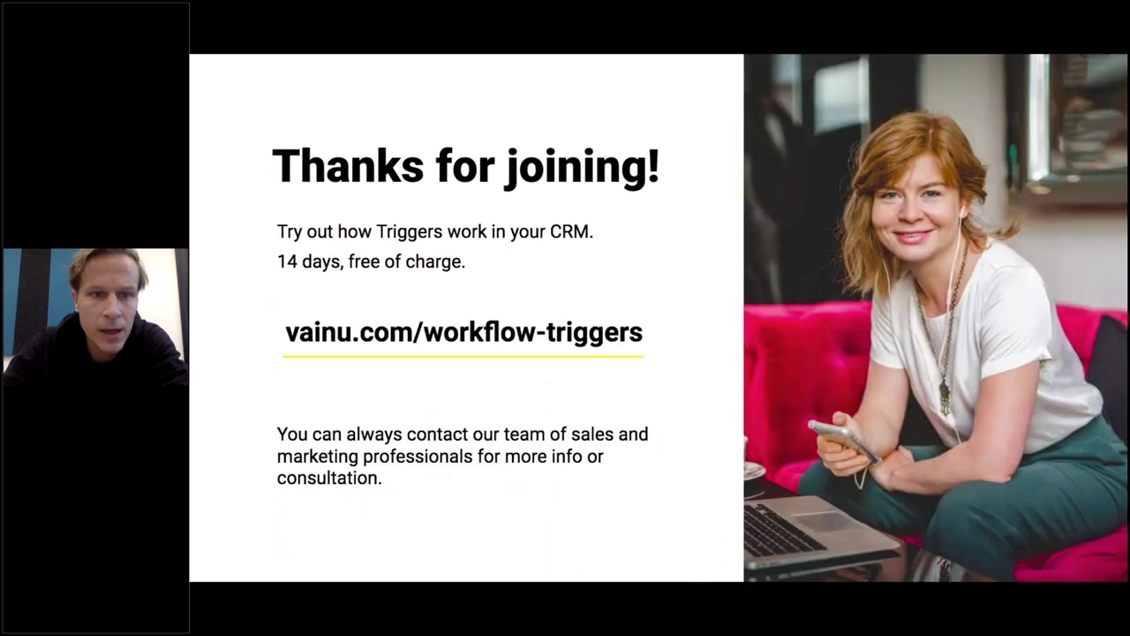